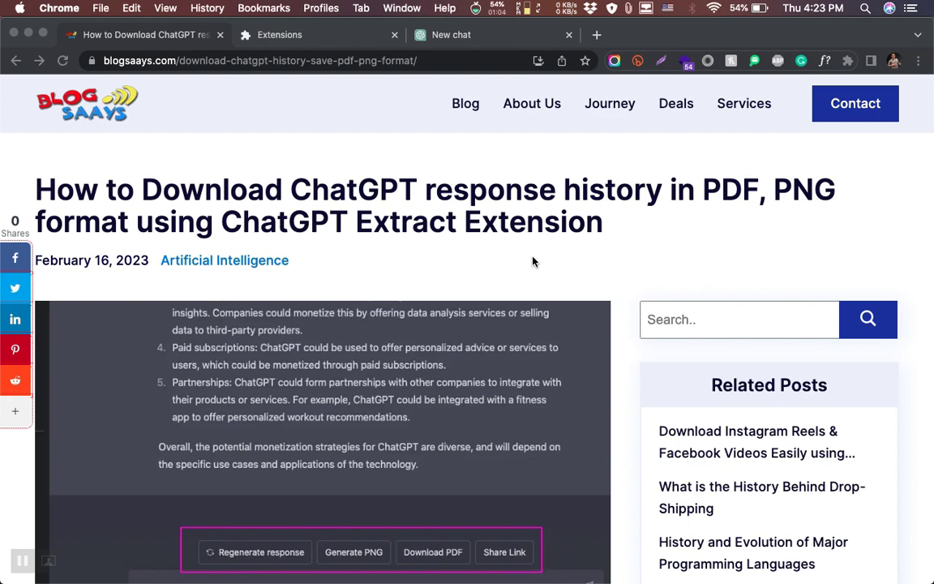
# - Open the extension's download page linked in step 1 of the article's export instructions and dismiss the ad
pyautogui.scroll(-4, 533, 261)
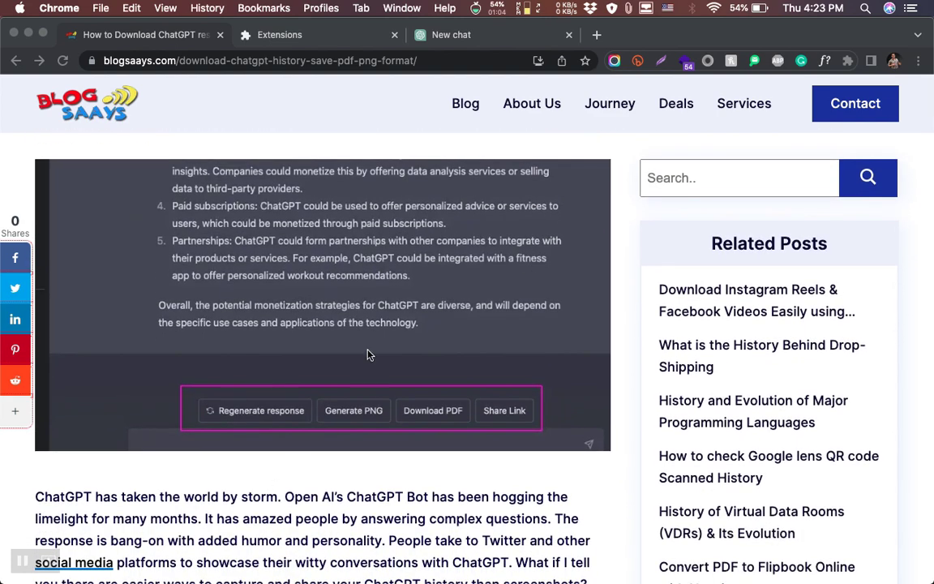
pyautogui.scroll(-7, 369, 355)
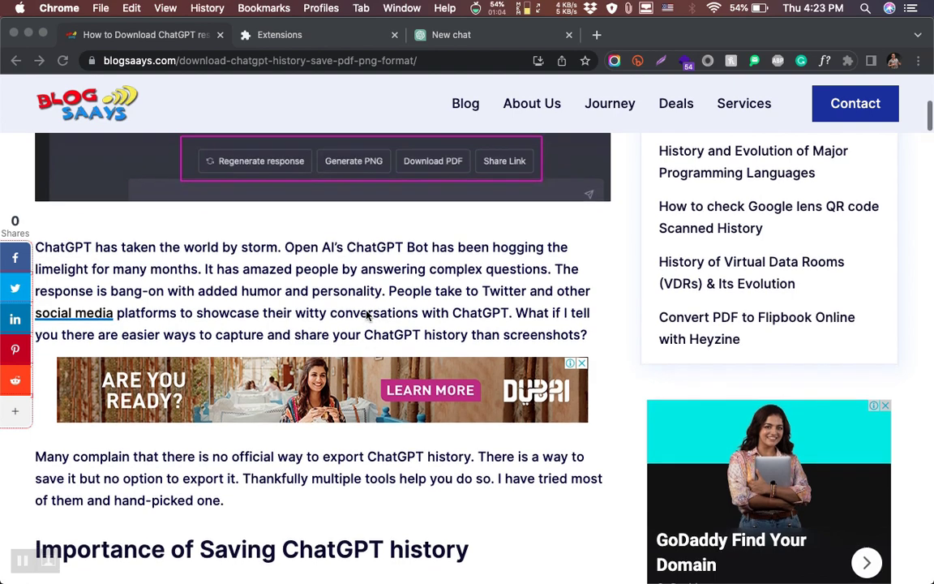
pyautogui.scroll(-3, 368, 317)
pyautogui.scroll(-2, 366, 315)
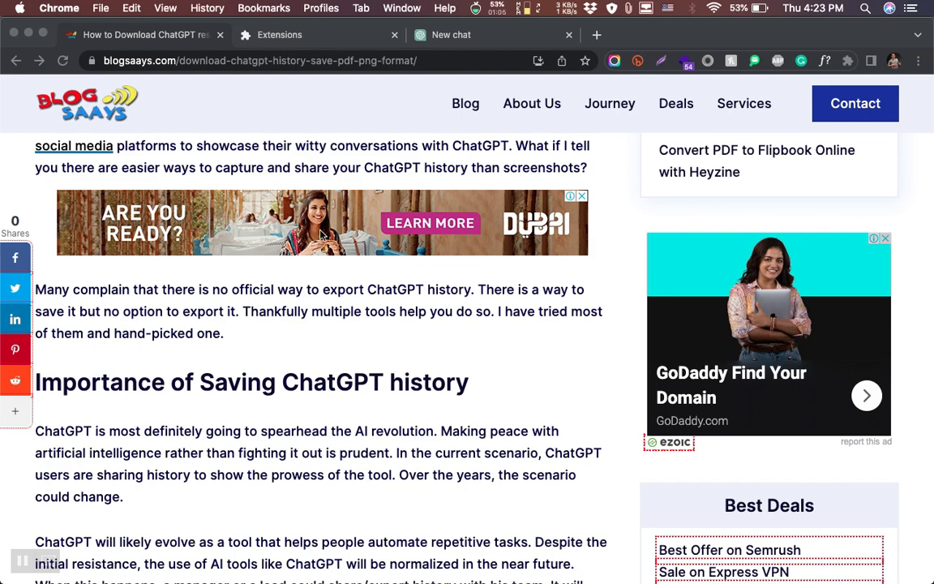
pyautogui.scroll(-8, 318, 311)
pyautogui.scroll(-14, 317, 311)
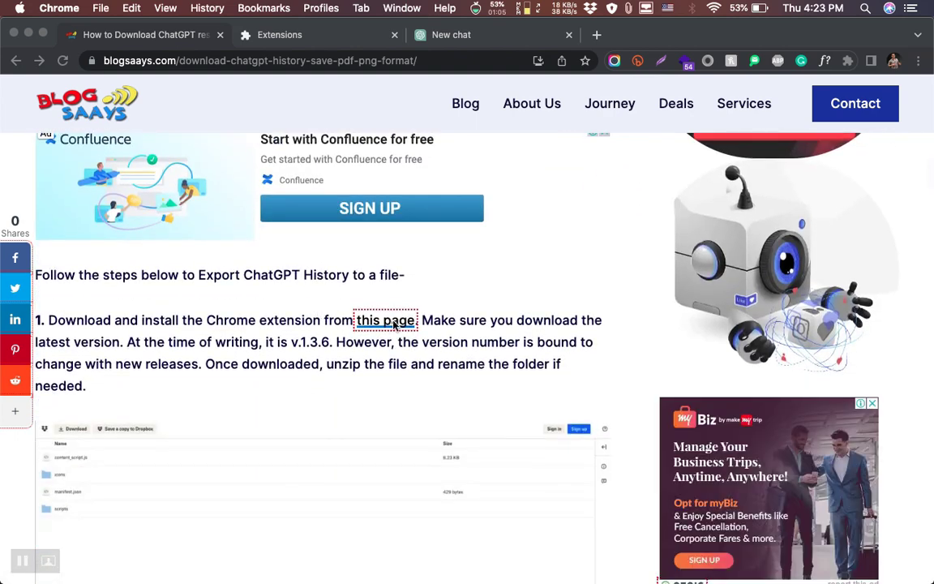
pyautogui.click(426, 317)
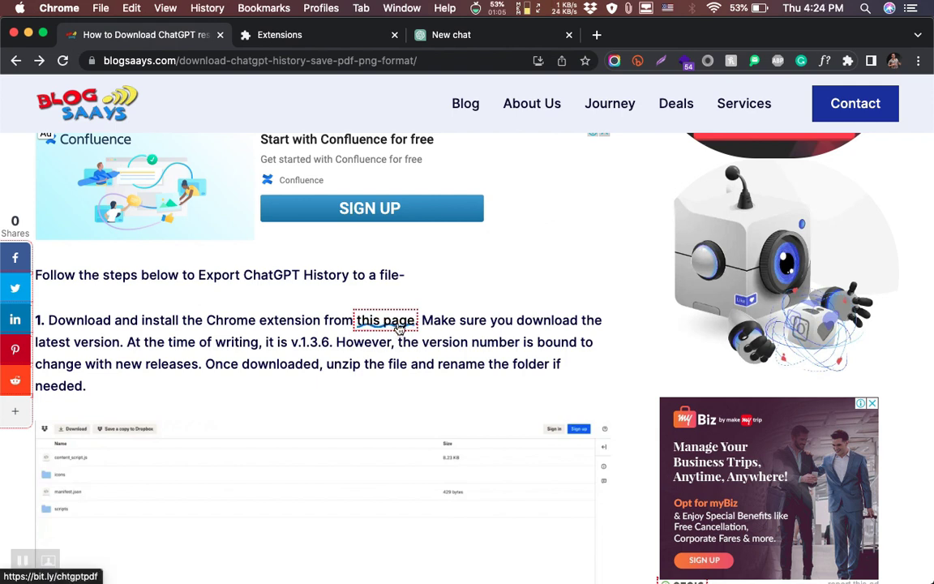
pyautogui.click(399, 327)
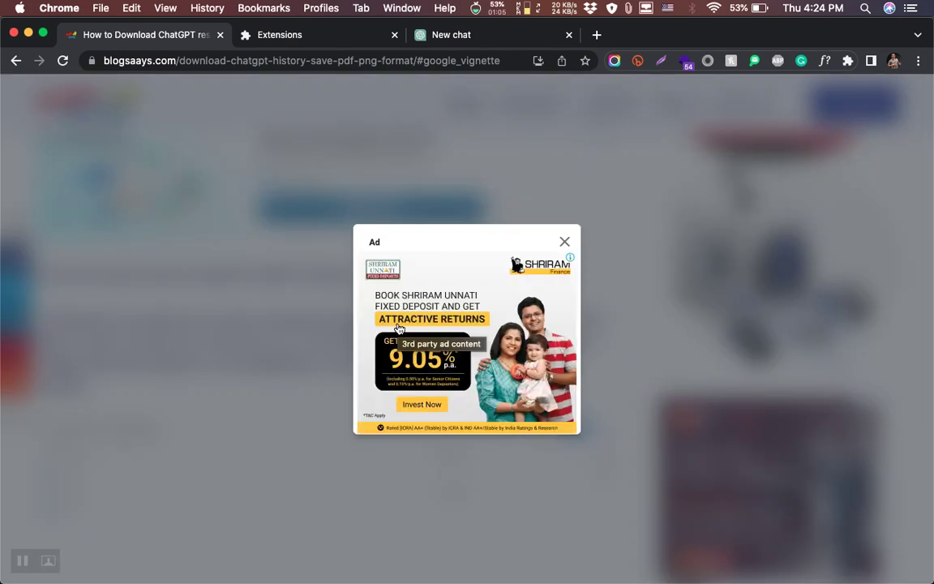
pyautogui.click(565, 241)
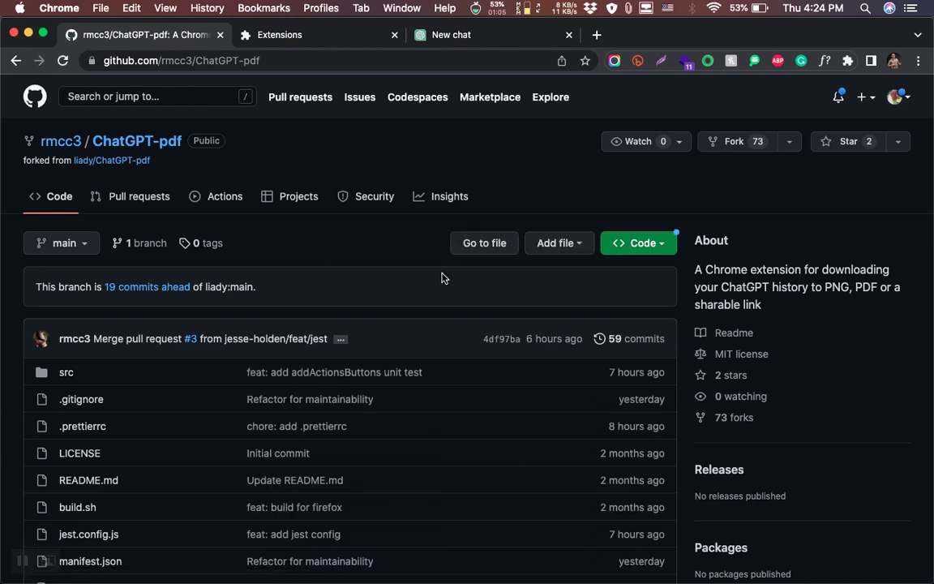
# - Look over the ChatGPT-pdf repository and view its code download options, including Download ZIP
pyautogui.scroll(-2, 442, 278)
pyautogui.scroll(1, 442, 279)
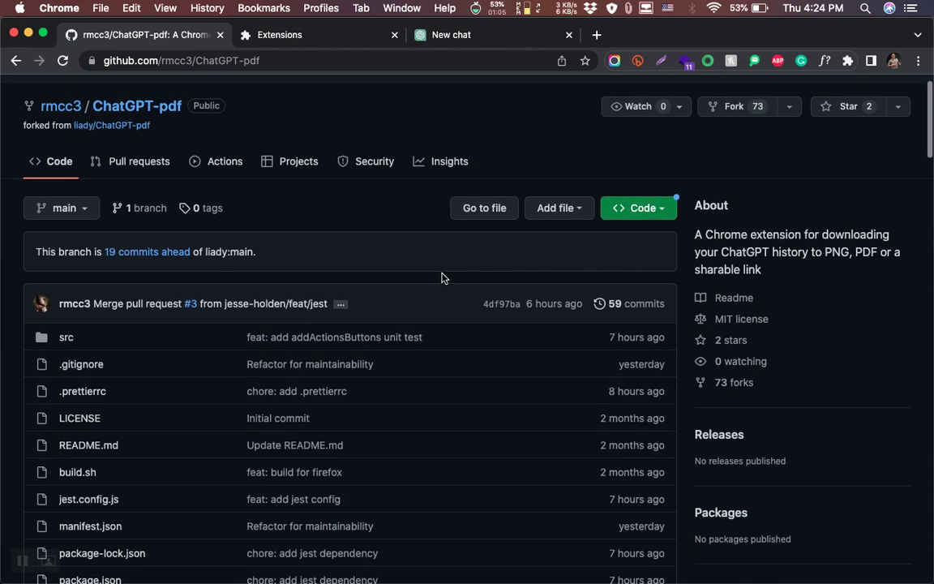
pyautogui.scroll(1, 442, 278)
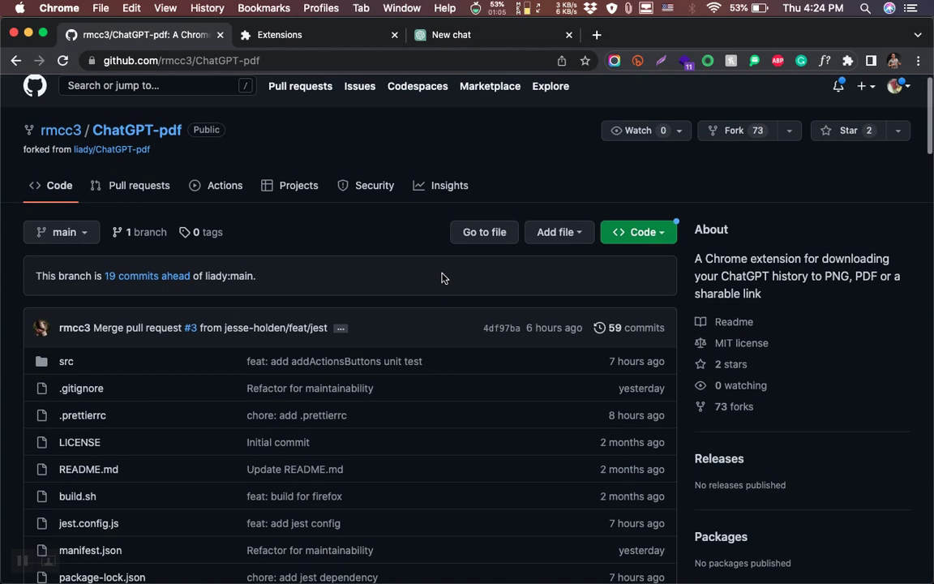
pyautogui.click(648, 236)
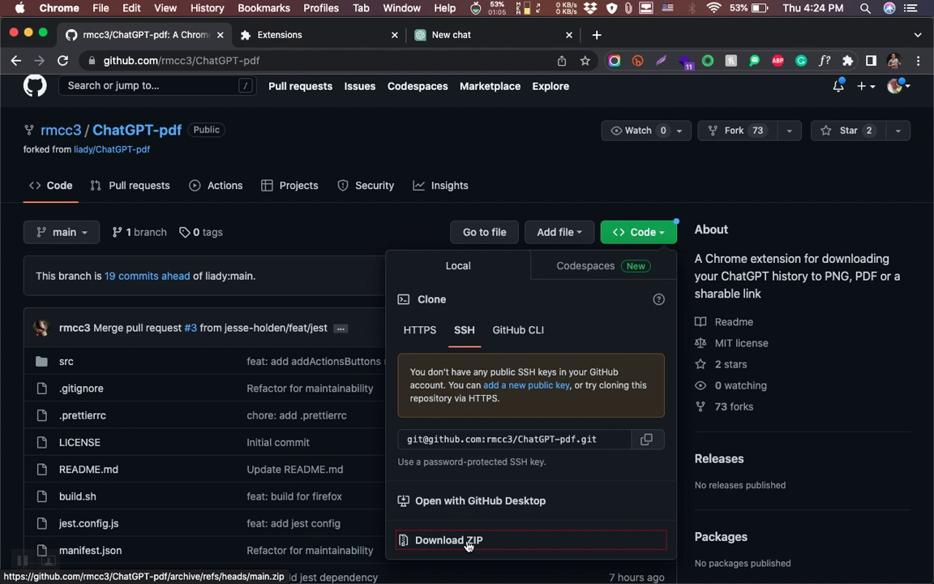
pyautogui.click(393, 135)
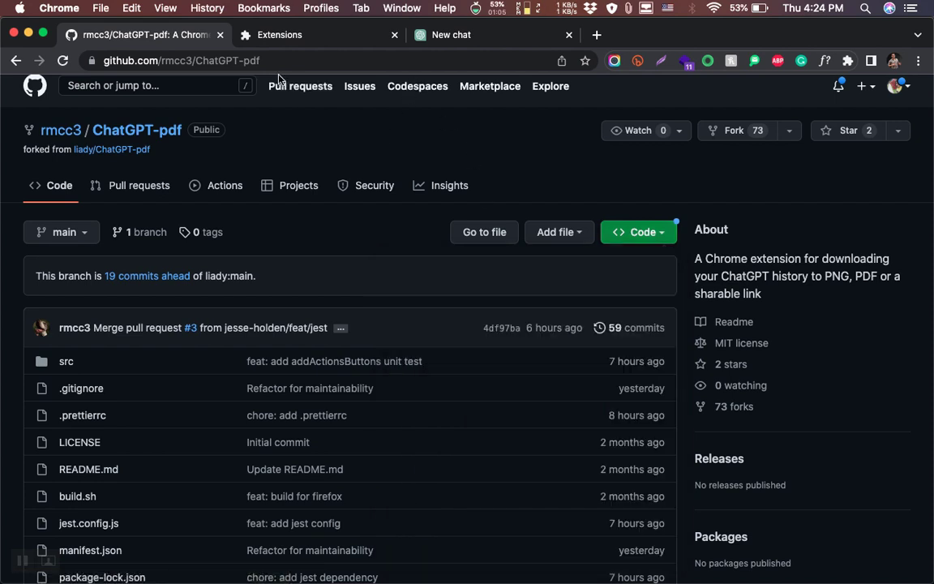
# - Switch to the chrome://extensions page and check its address
pyautogui.click(295, 40)
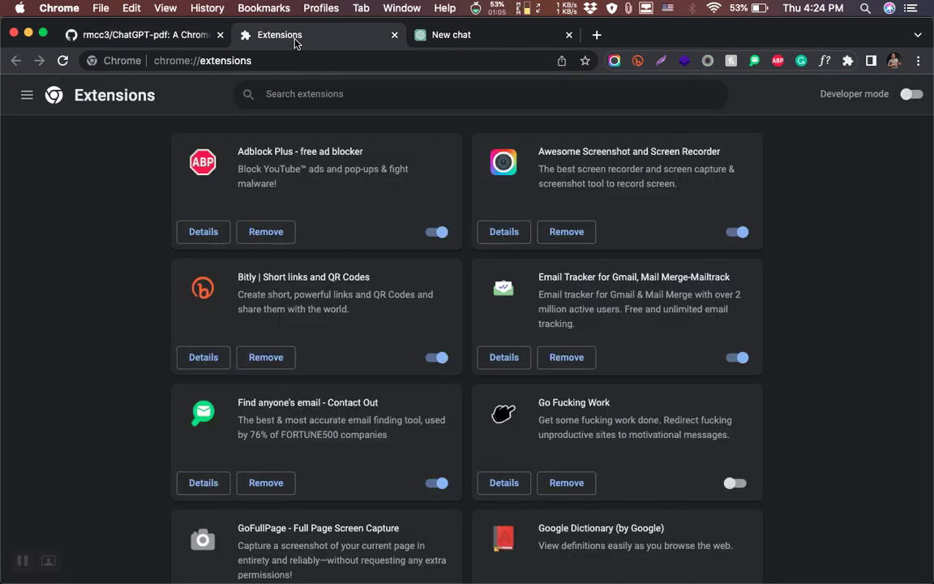
pyautogui.click(258, 59)
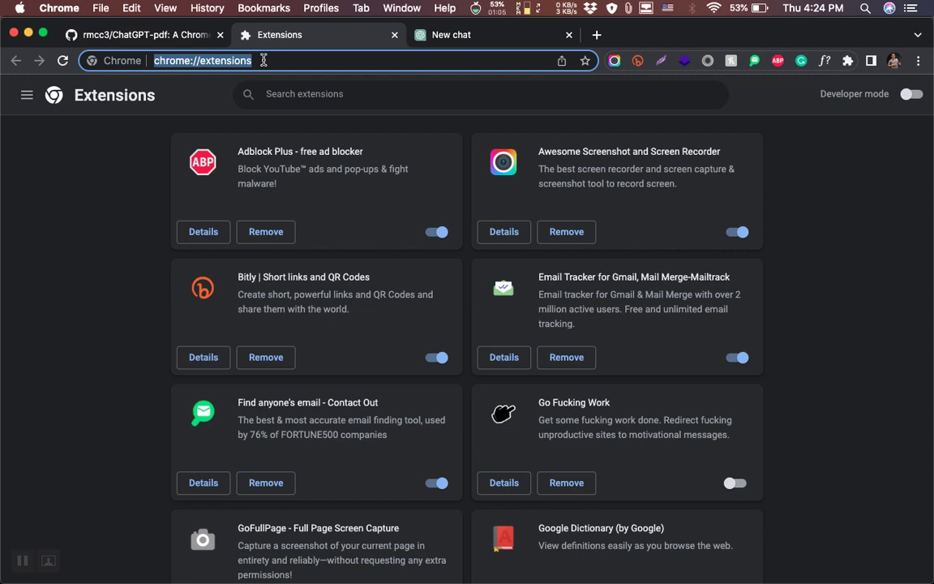
pyautogui.click(264, 60)
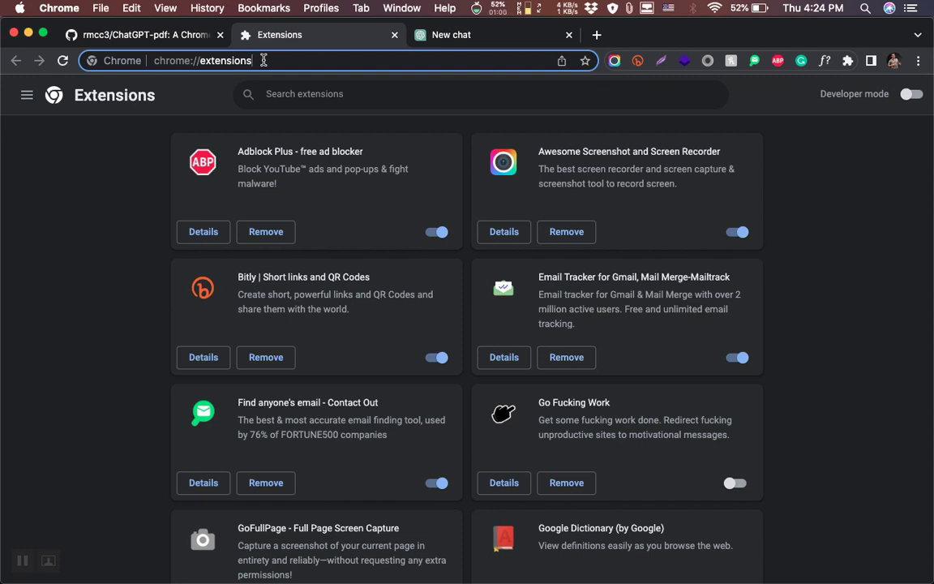
# - Switch to Finder, locate the unzipped ChatGPT-pdf-main folder in Documents, and return to Chrome
pyautogui.click(51, 532)
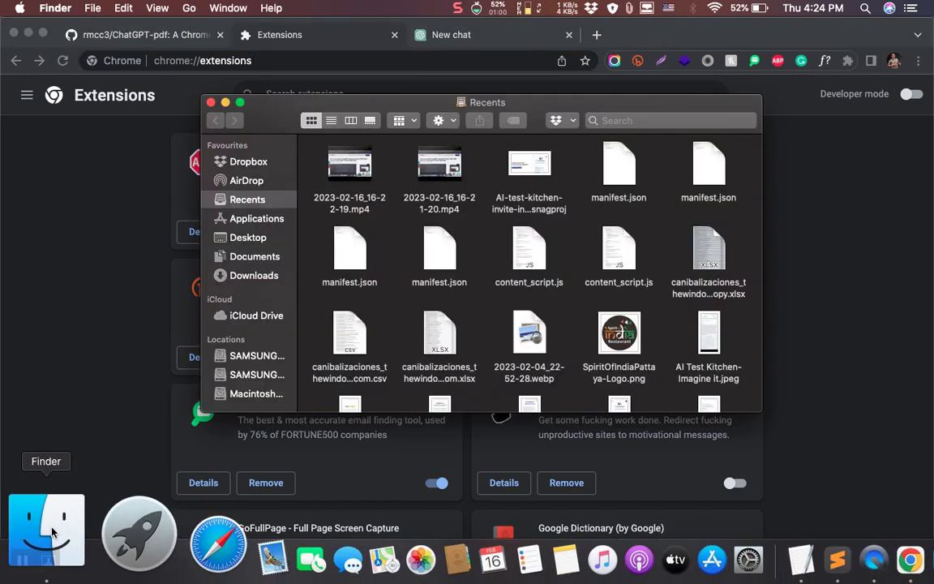
pyautogui.click(247, 256)
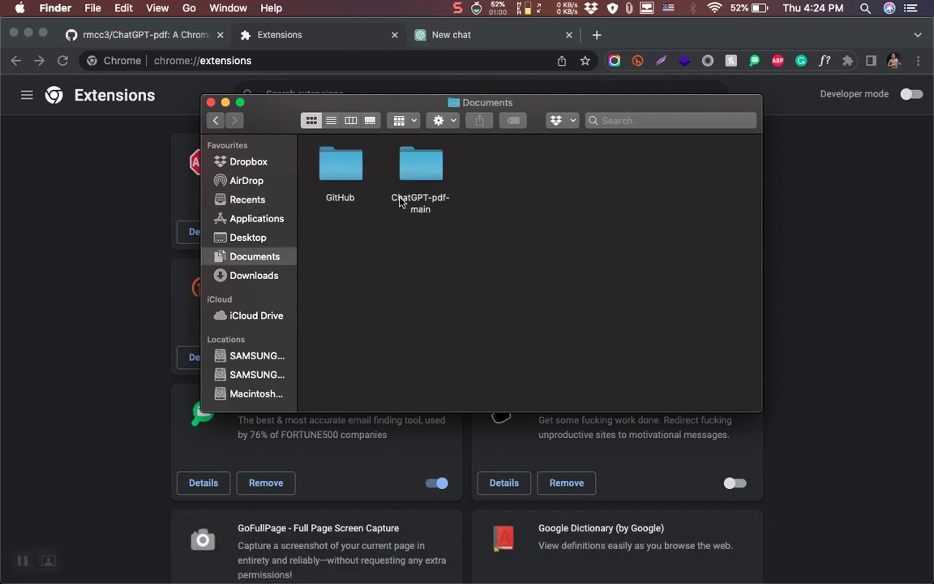
pyautogui.click(432, 169)
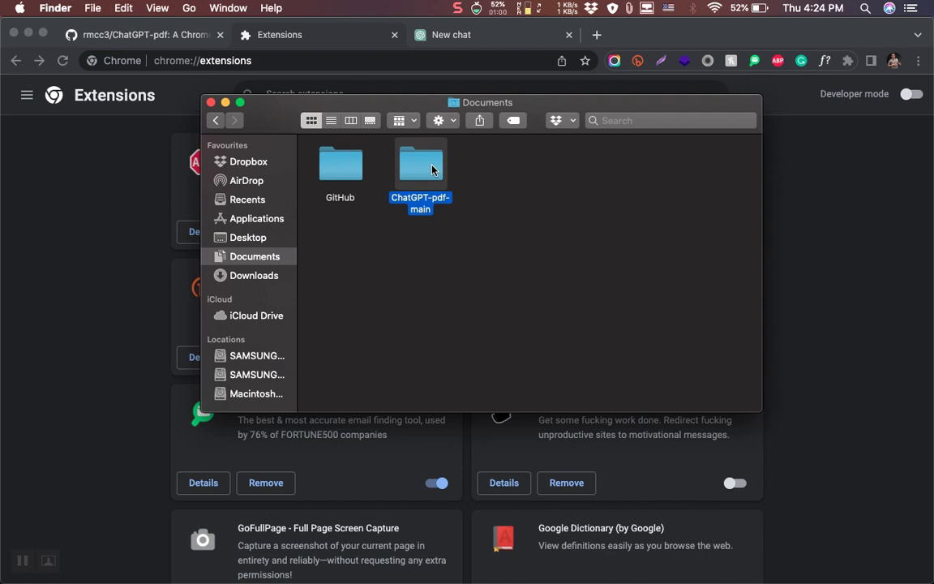
pyautogui.click(120, 270)
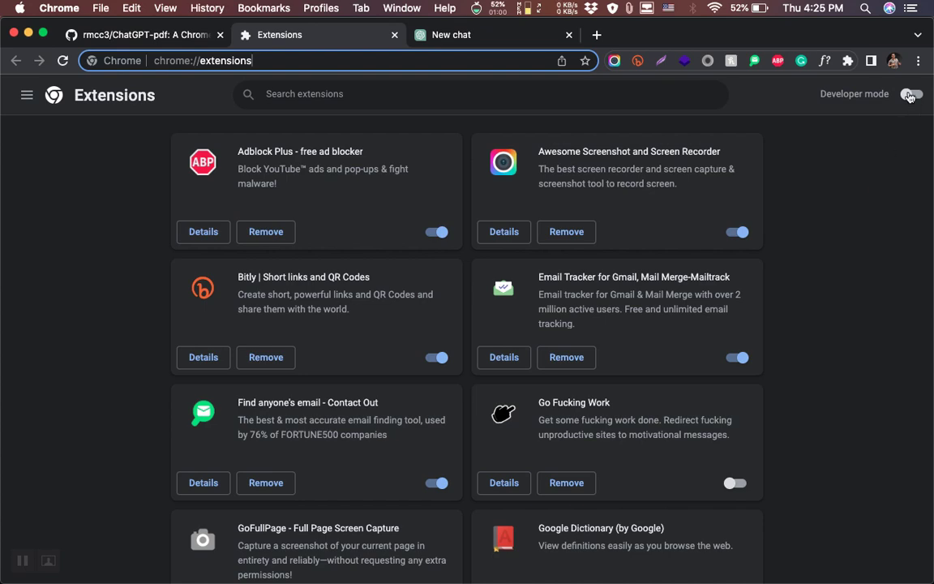
# - Enable Developer mode and load the ChatGPT-pdf-main folder from Documents as an unpacked extension
pyautogui.click(910, 95)
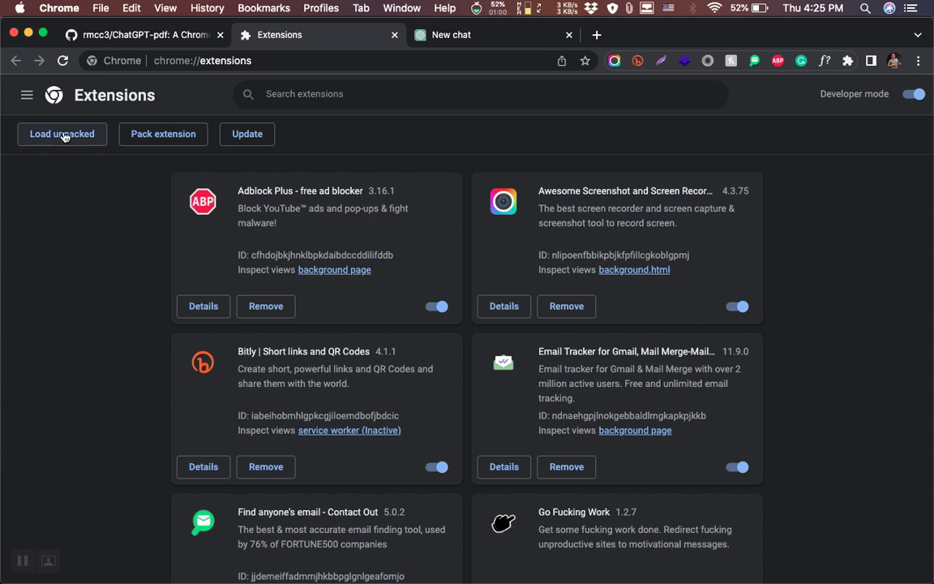
pyautogui.click(64, 136)
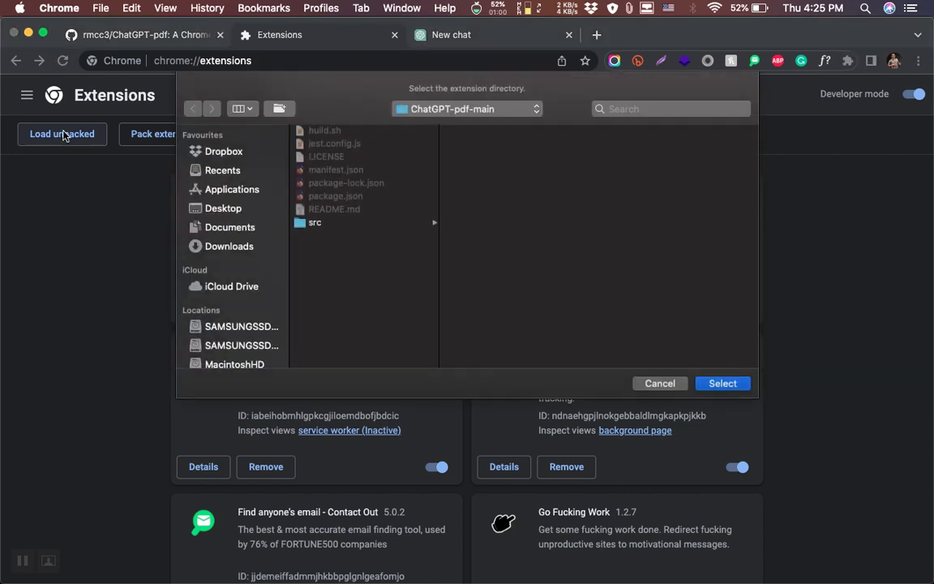
pyautogui.click(221, 230)
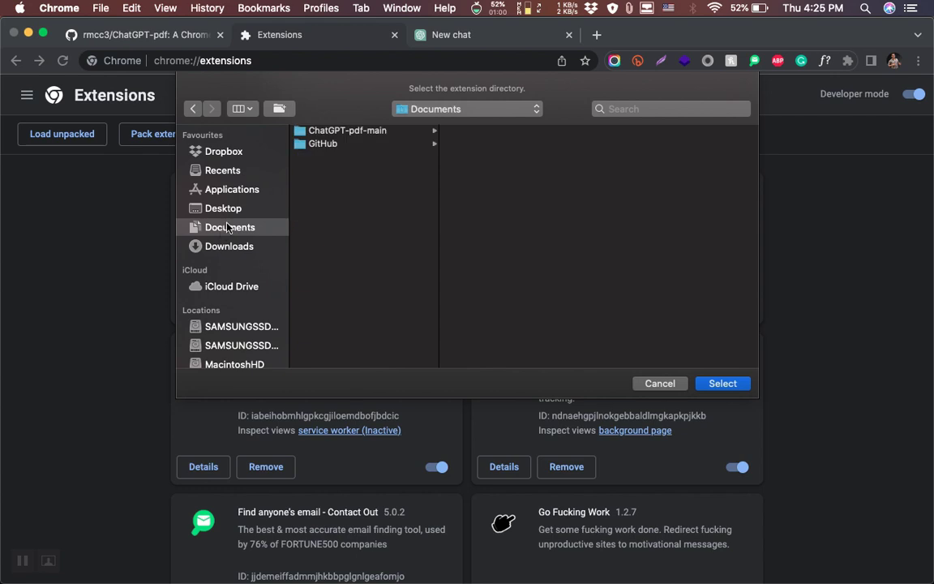
pyautogui.click(350, 134)
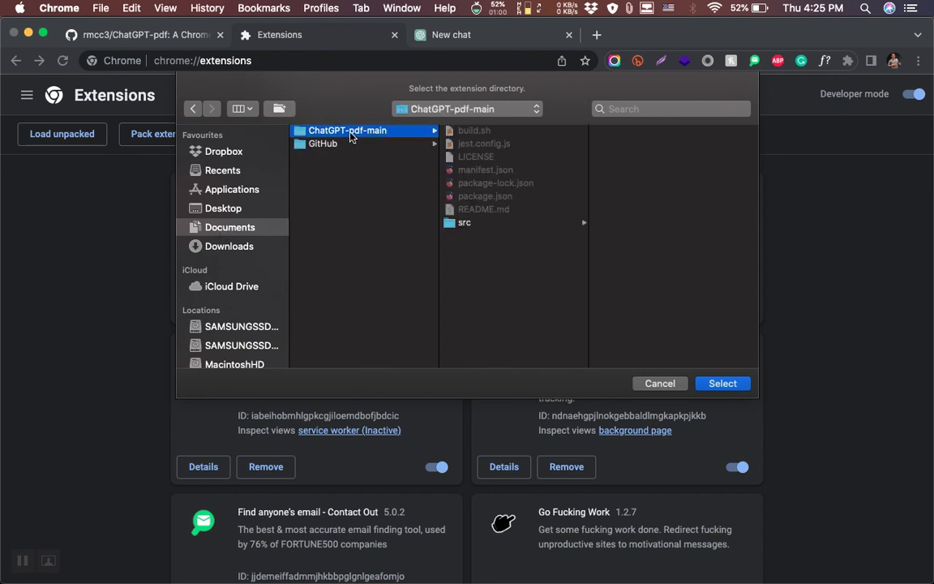
pyautogui.click(723, 385)
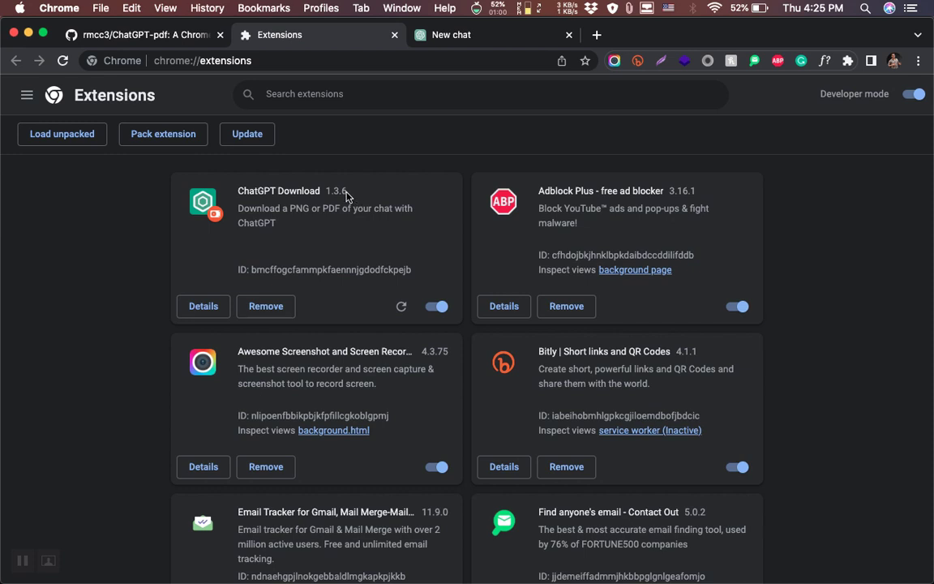
# - Highlight the ChatGPT Download extension's version number and return the GitHub tab to the article
pyautogui.moveTo(349, 195); pyautogui.dragTo(327, 192)
pyautogui.click(174, 36)
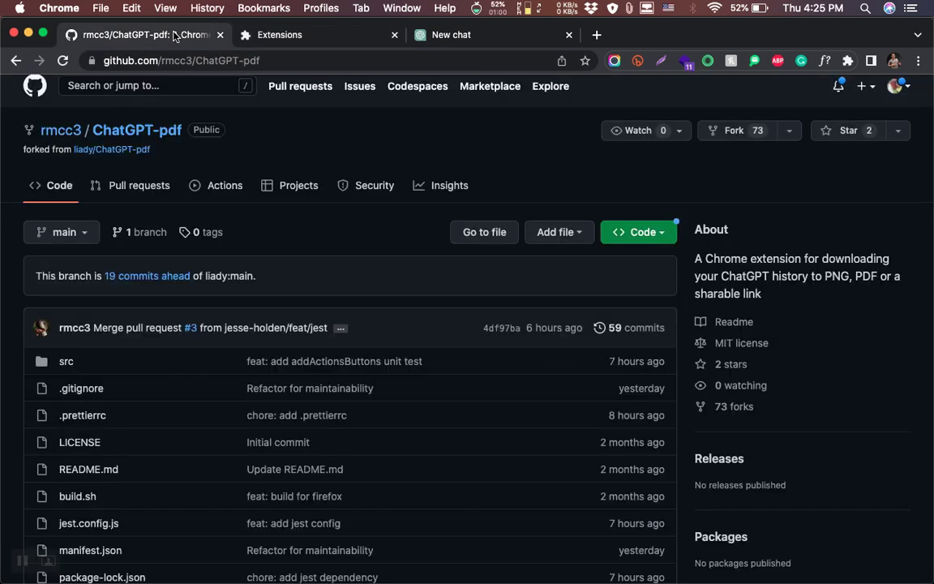
pyautogui.click(18, 62)
pyautogui.click(268, 35)
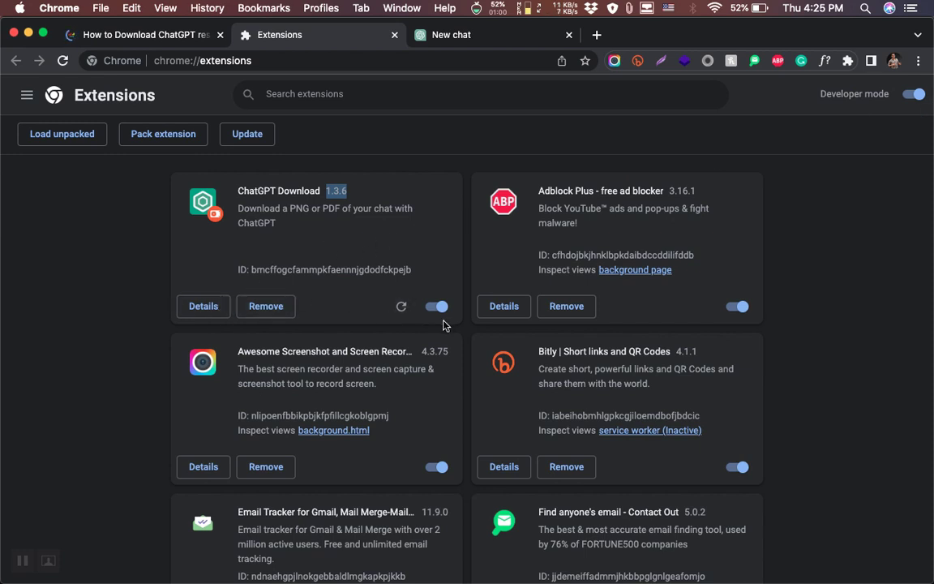
# - Reload the ChatGPT page and send the prompt "write code to detect face in python" in a new chat
pyautogui.click(468, 37)
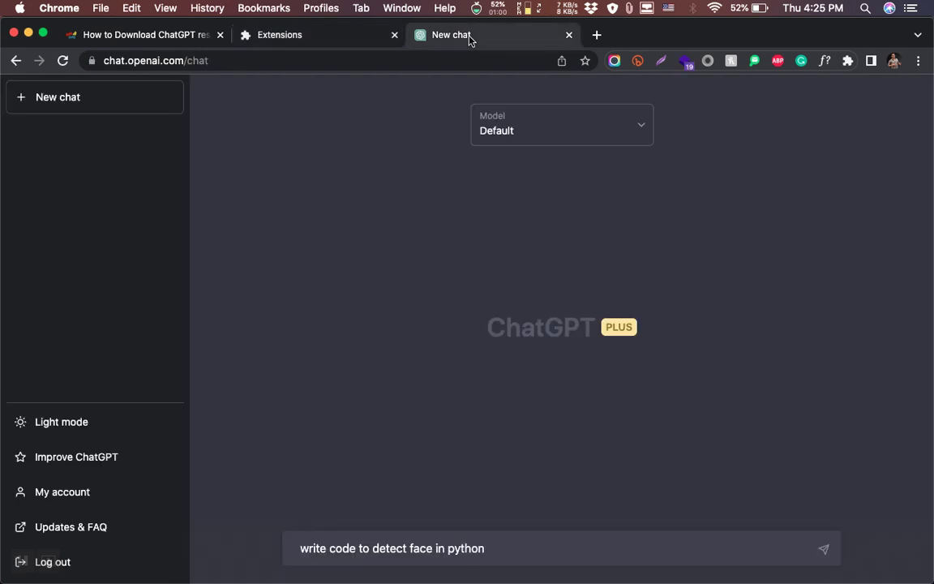
pyautogui.click(62, 61)
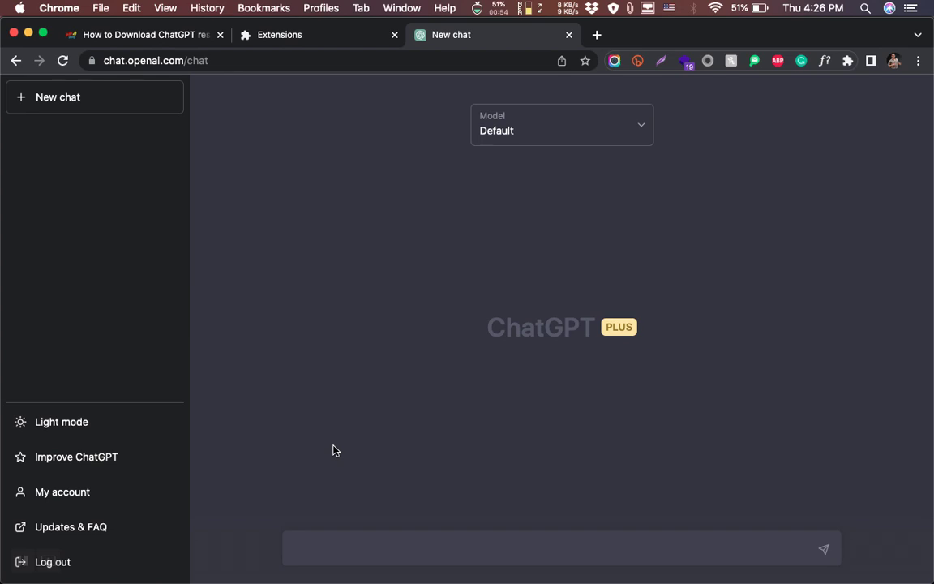
pyautogui.write('write code to d')
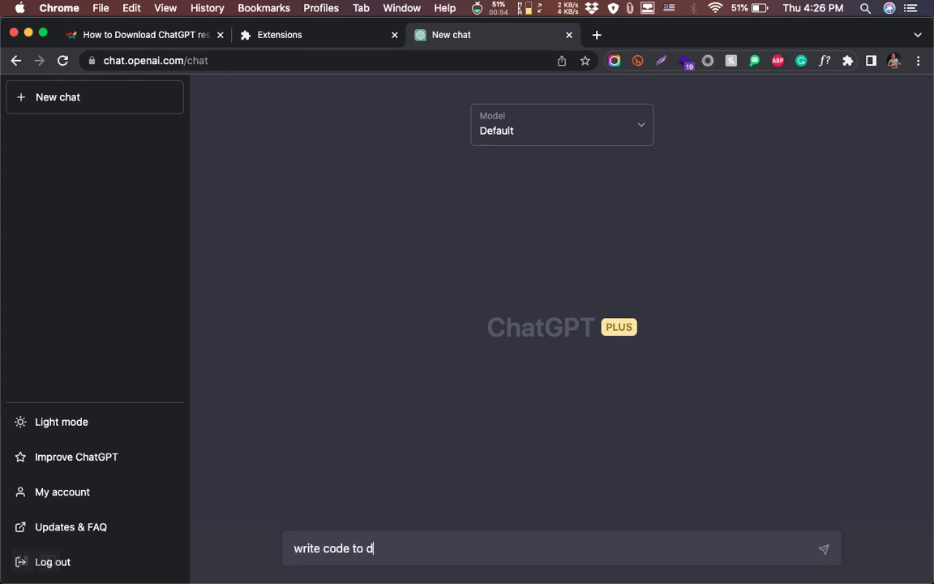
pyautogui.write('etected')
pyautogui.press('BackSpace')
pyautogui.press('BackSpace')
pyautogui.press('BackSpace')
pyautogui.write('face in python')
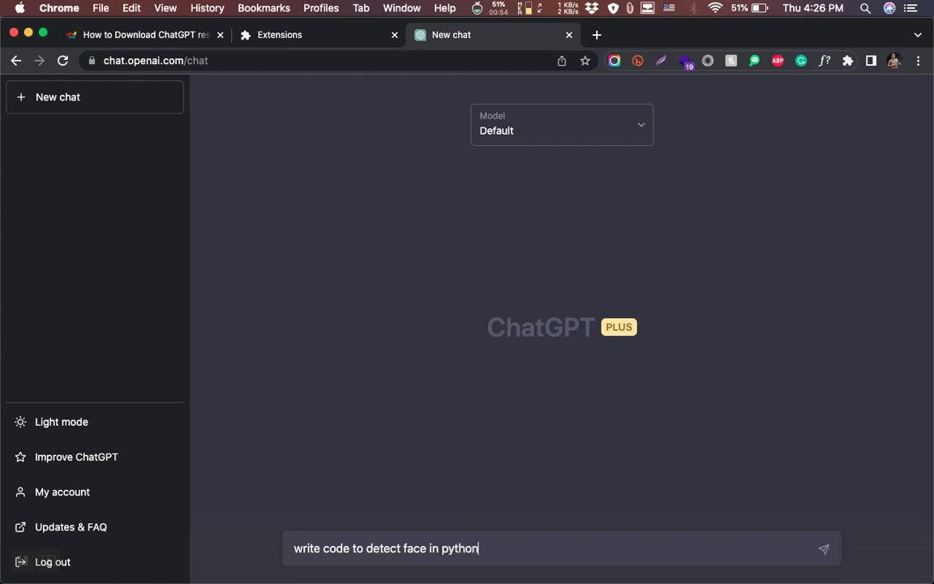
pyautogui.press('Return')
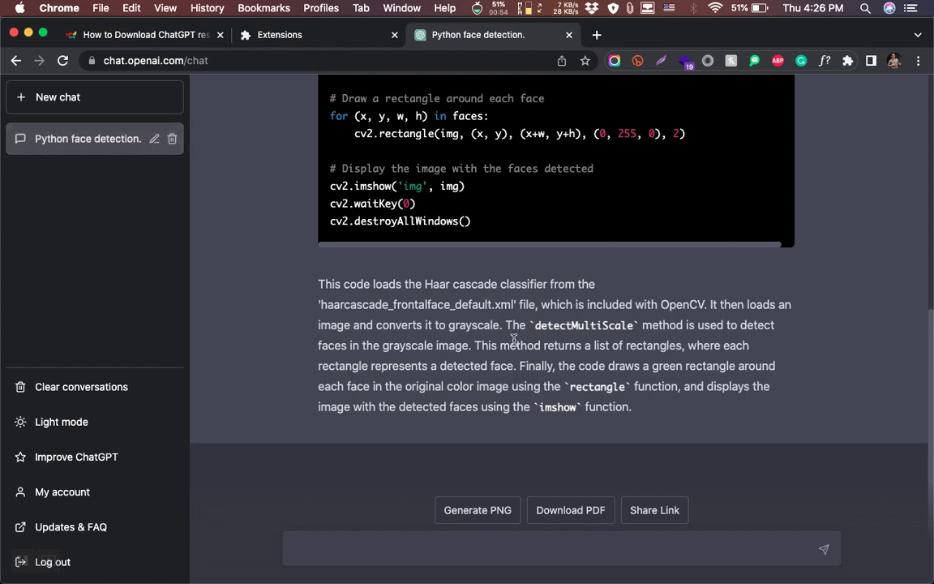
# - Review ChatGPT's full face detection answer, including the Python code and the explanation below it
pyautogui.scroll(3, 515, 397)
pyautogui.scroll(5, 513, 345)
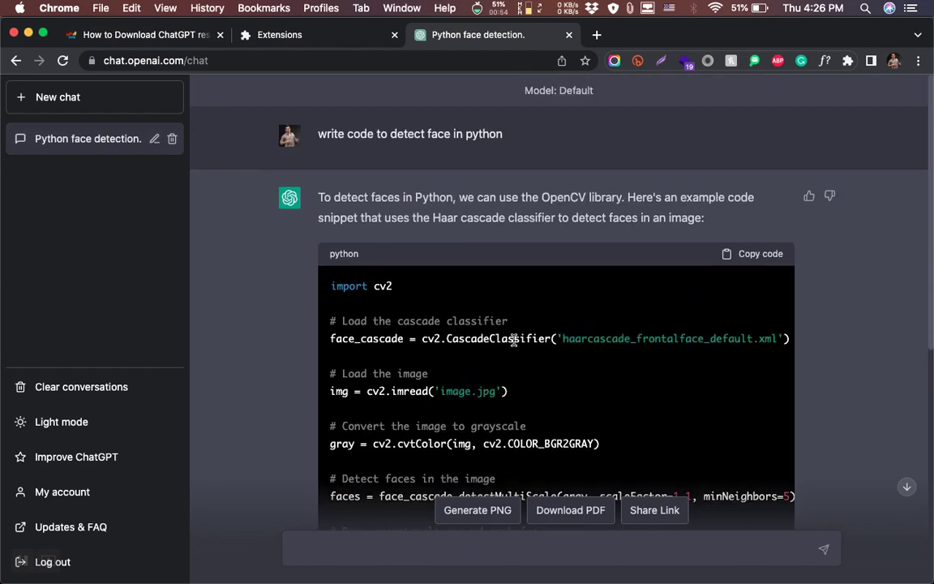
pyautogui.scroll(-5, 514, 340)
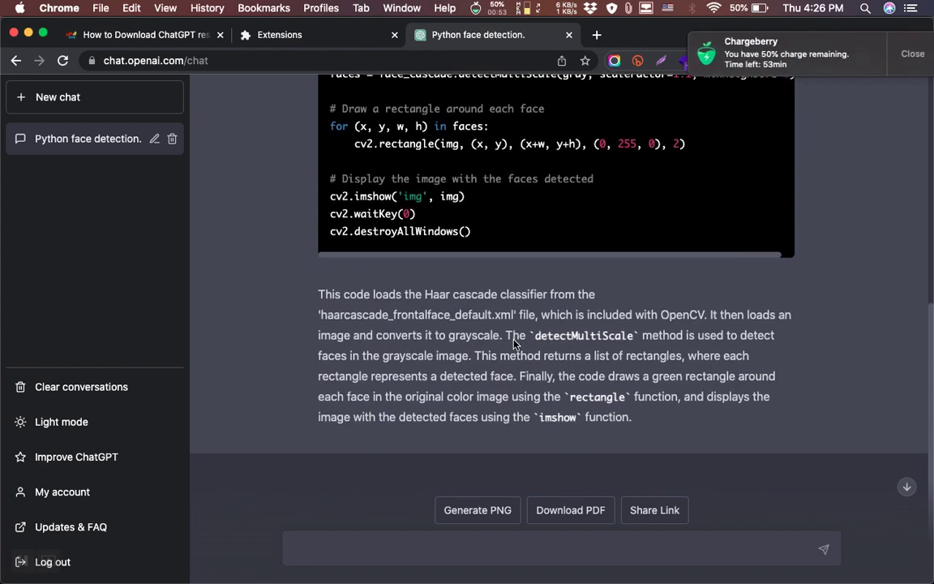
pyautogui.scroll(1, 514, 345)
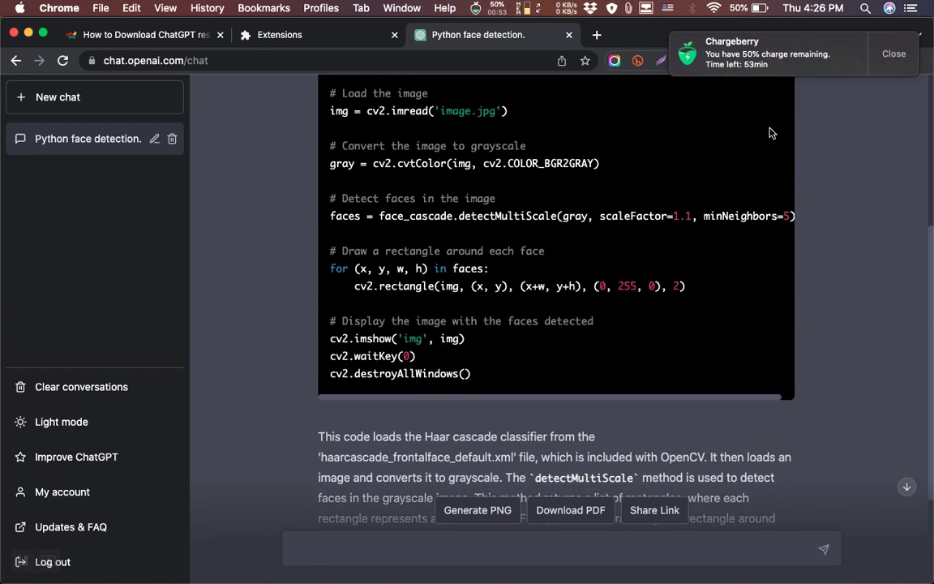
pyautogui.scroll(3, 486, 309)
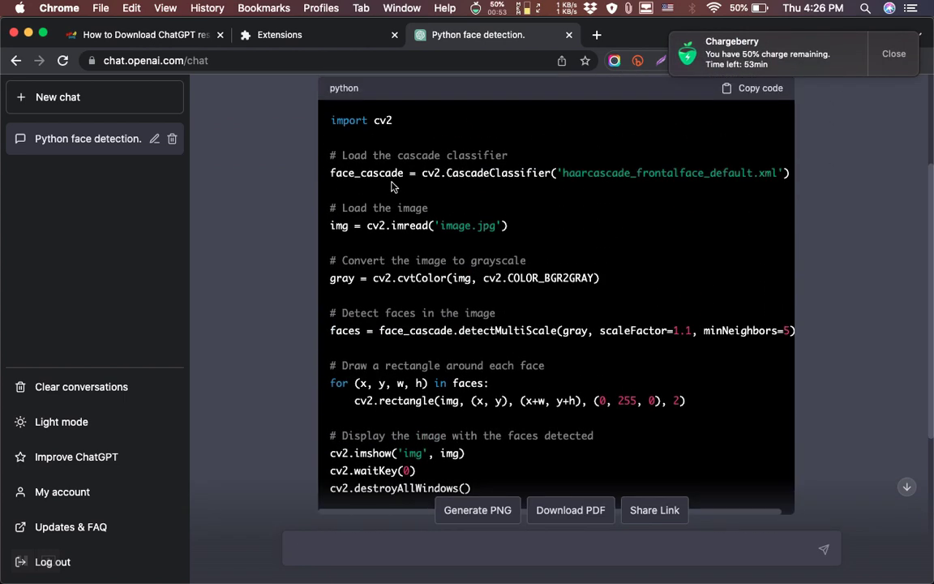
pyautogui.scroll(3, 482, 219)
pyautogui.scroll(-6, 482, 219)
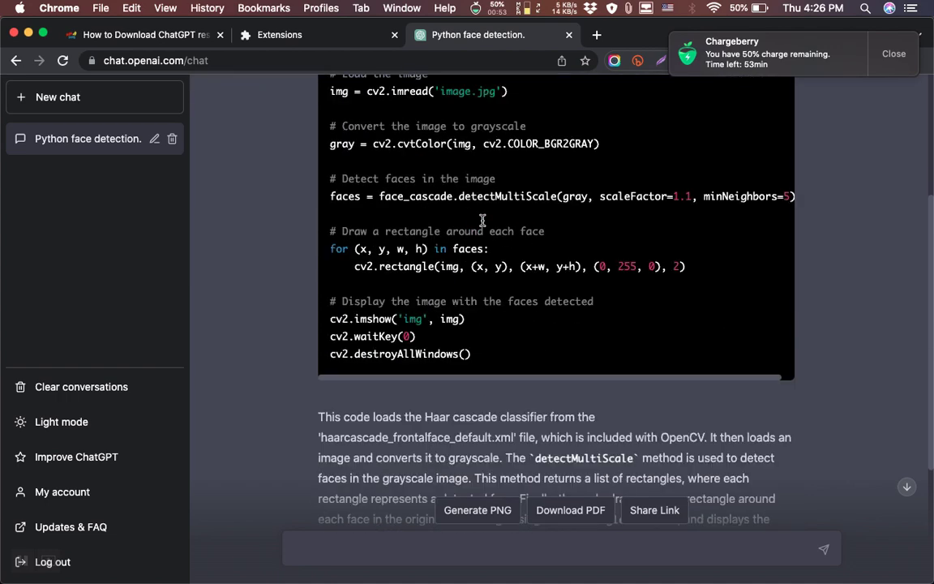
# - Generate a PNG of the face detection conversation and inspect the resulting image
pyautogui.scroll(-4, 482, 220)
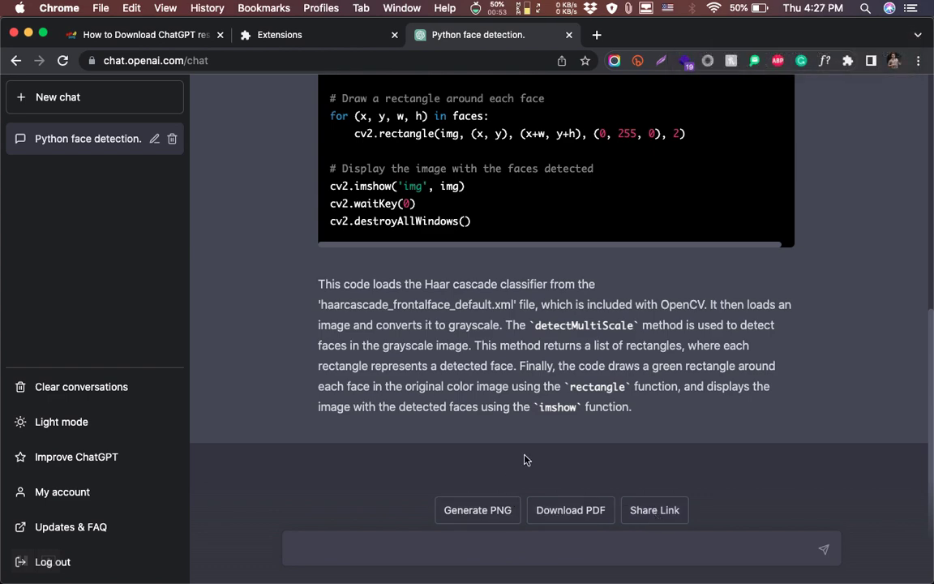
pyautogui.scroll(3, 532, 455)
pyautogui.scroll(-1, 532, 455)
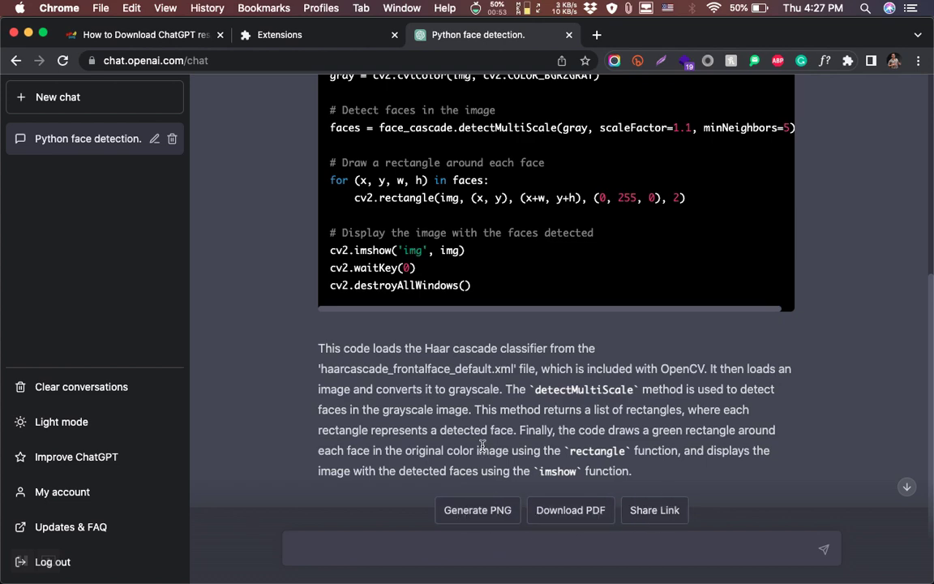
pyautogui.scroll(1, 483, 445)
pyautogui.scroll(-3, 483, 447)
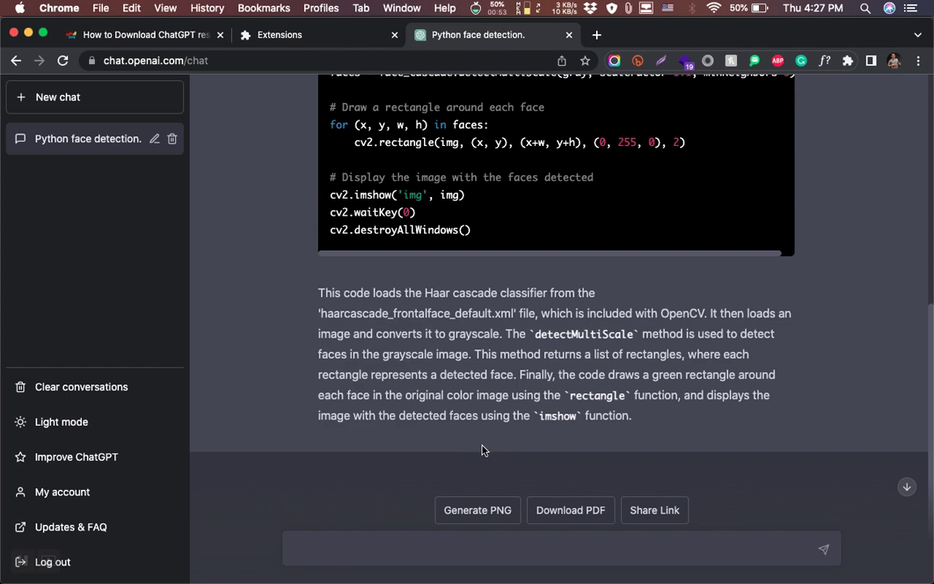
pyautogui.click(495, 509)
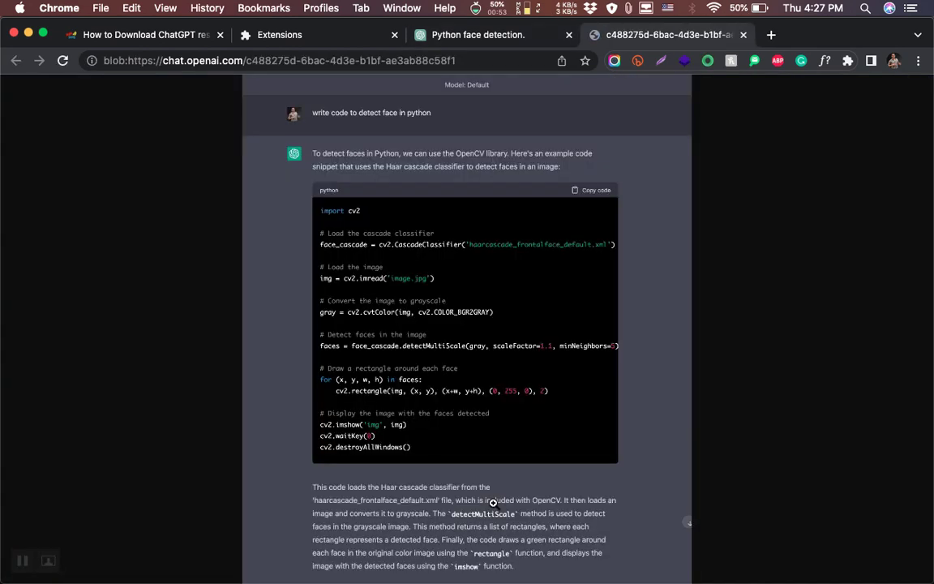
pyautogui.click(443, 385)
pyautogui.click(440, 382)
pyautogui.rightClick(418, 215)
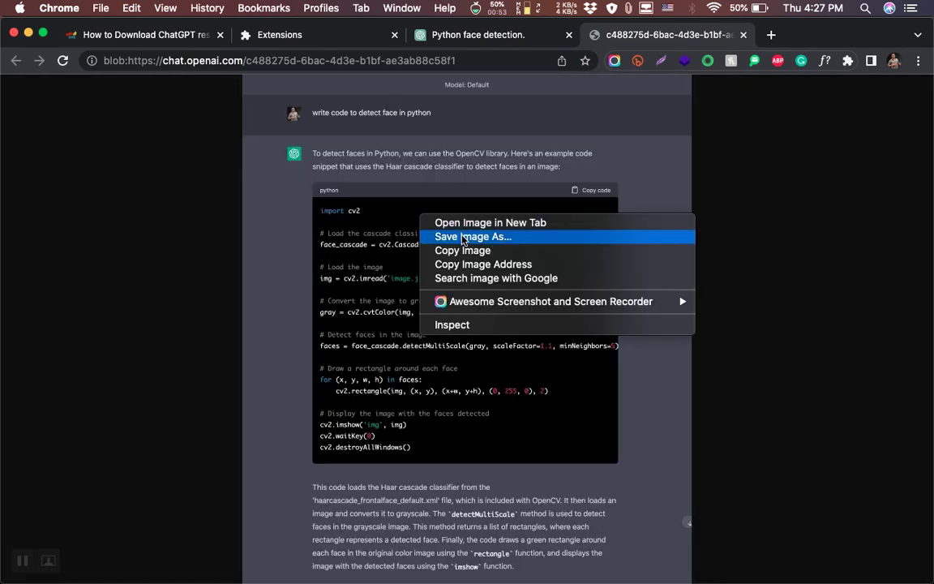
pyautogui.click(461, 235)
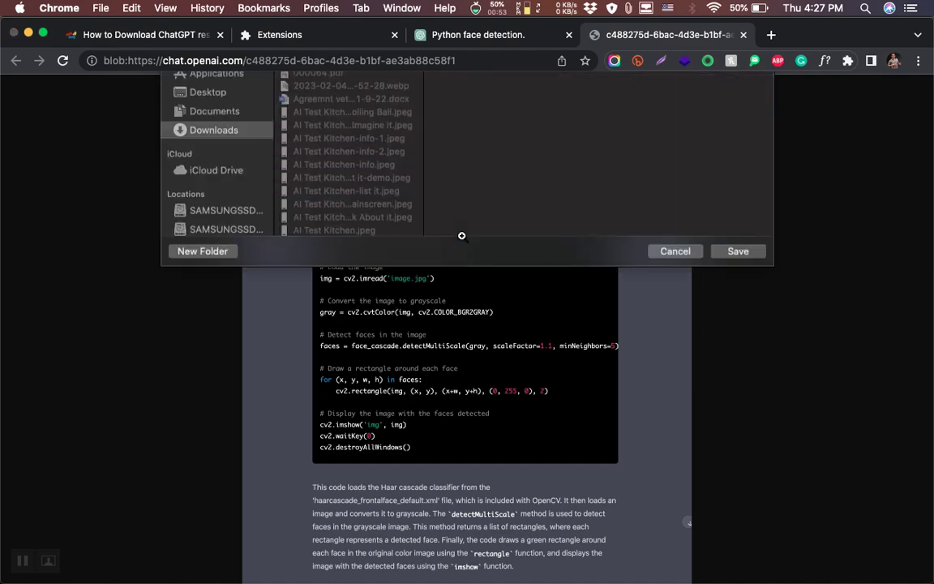
pyautogui.click(687, 384)
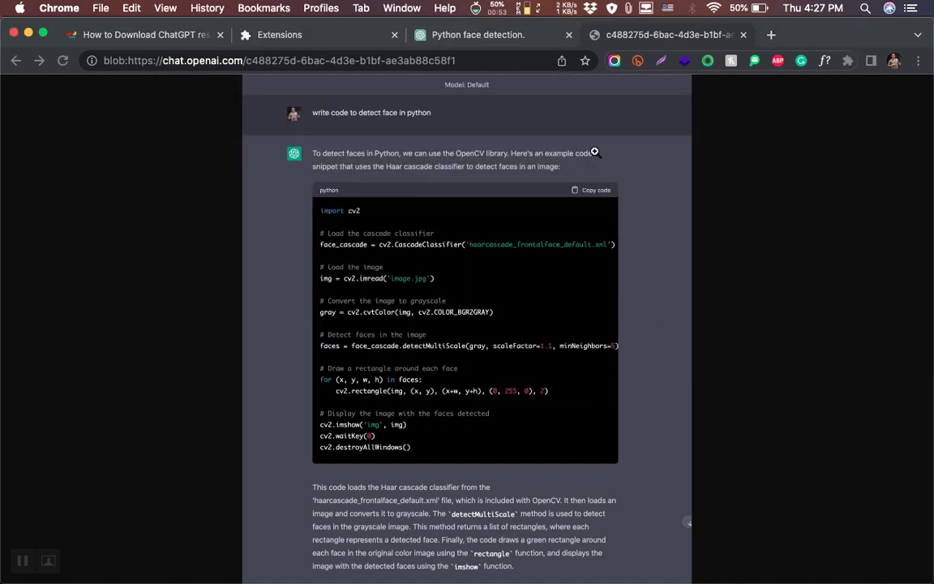
# - Download the ChatGPT conversation as a PDF, then check the downloaded chat-gpt.pdf and close it
pyautogui.click(514, 35)
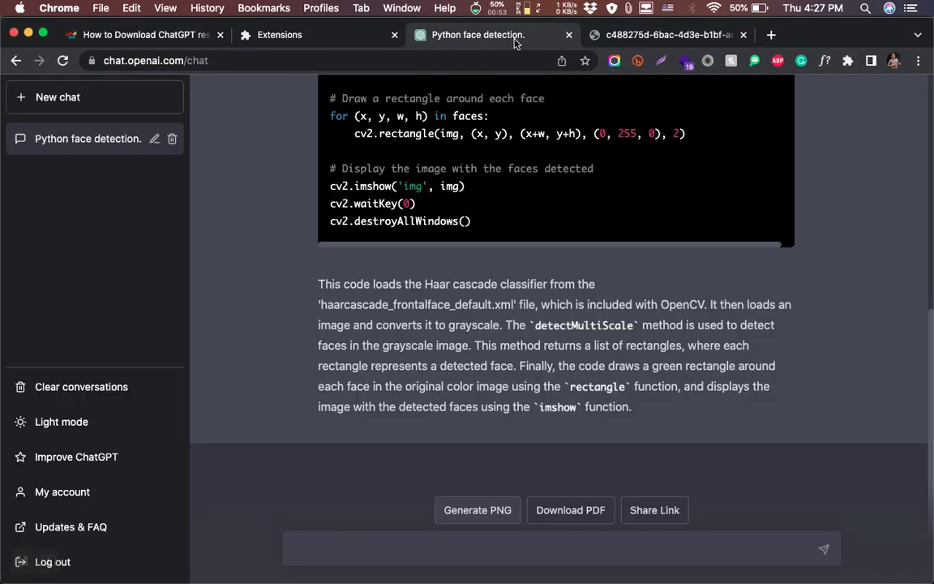
pyautogui.click(588, 517)
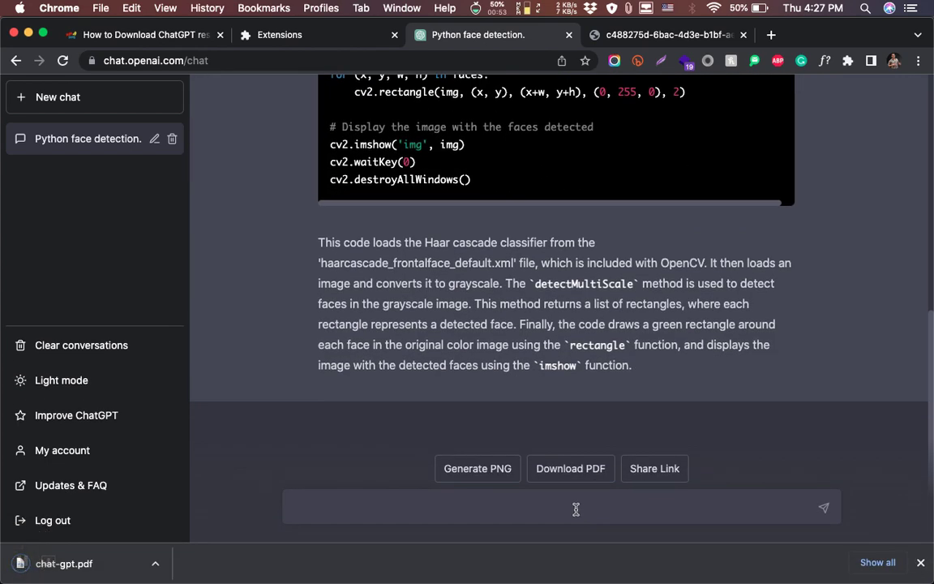
pyautogui.click(73, 567)
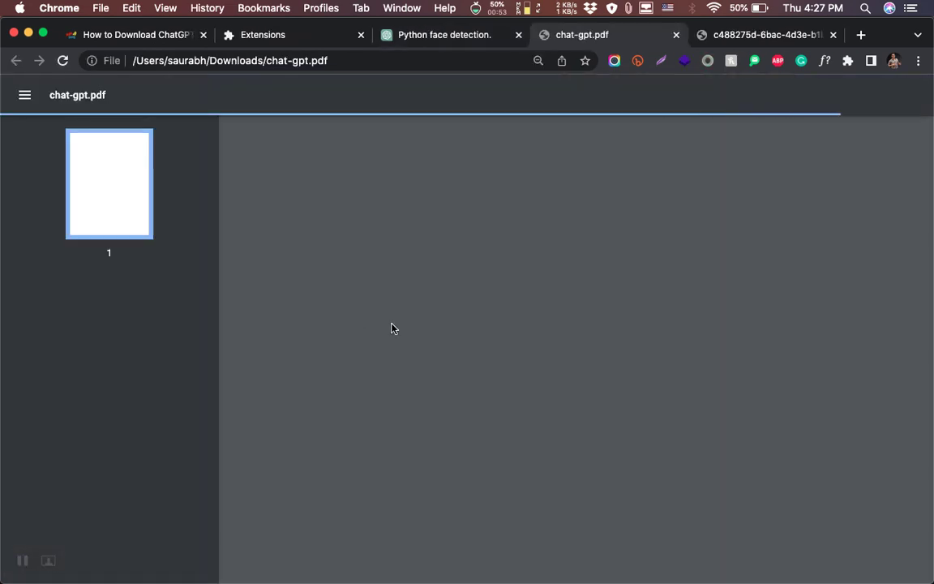
pyautogui.scroll(-5, 391, 328)
pyautogui.scroll(5, 391, 327)
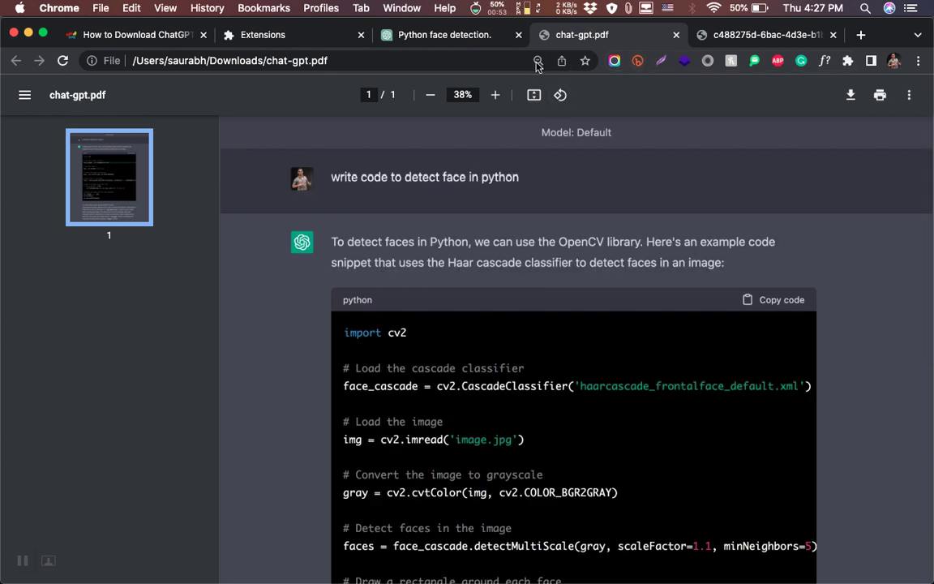
pyautogui.click(676, 37)
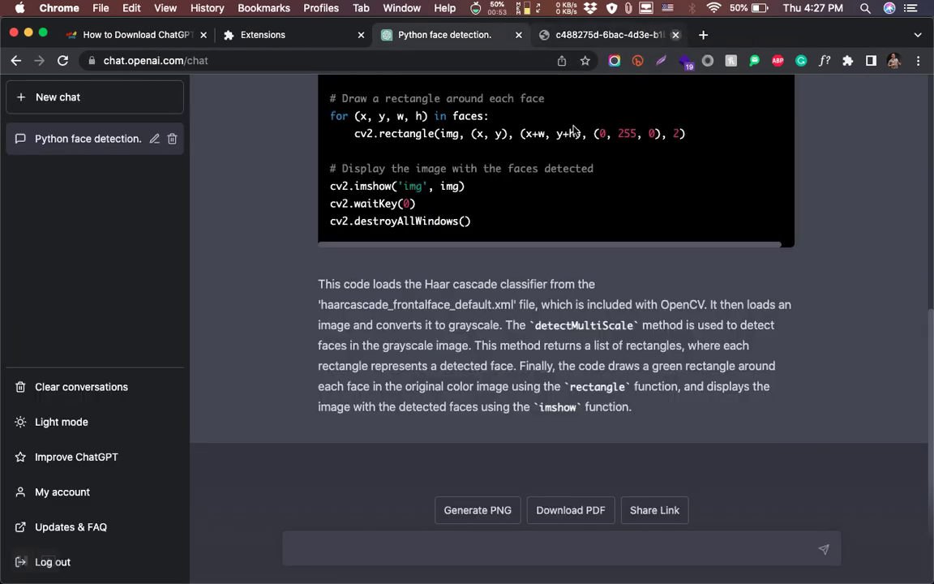
# - Create a share link for the conversation and open its copied address in a new tab
pyautogui.click(656, 511)
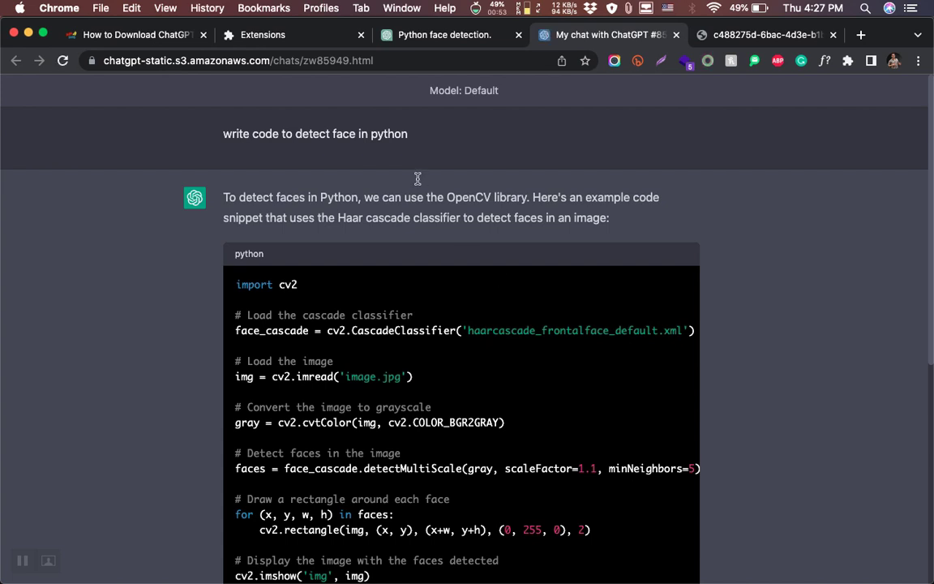
pyautogui.click(315, 55)
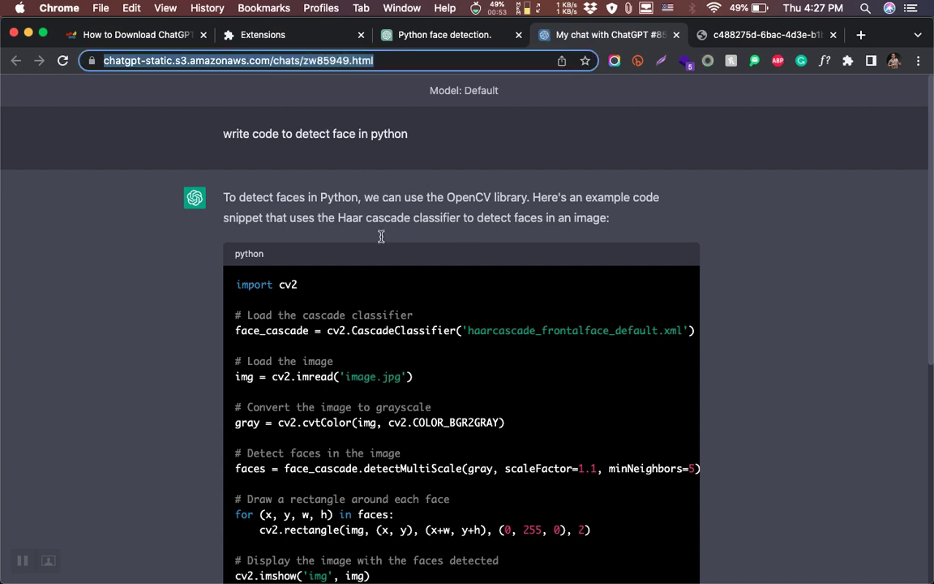
pyautogui.press('super+c')
pyautogui.press('super+t')
pyautogui.press('super+v')
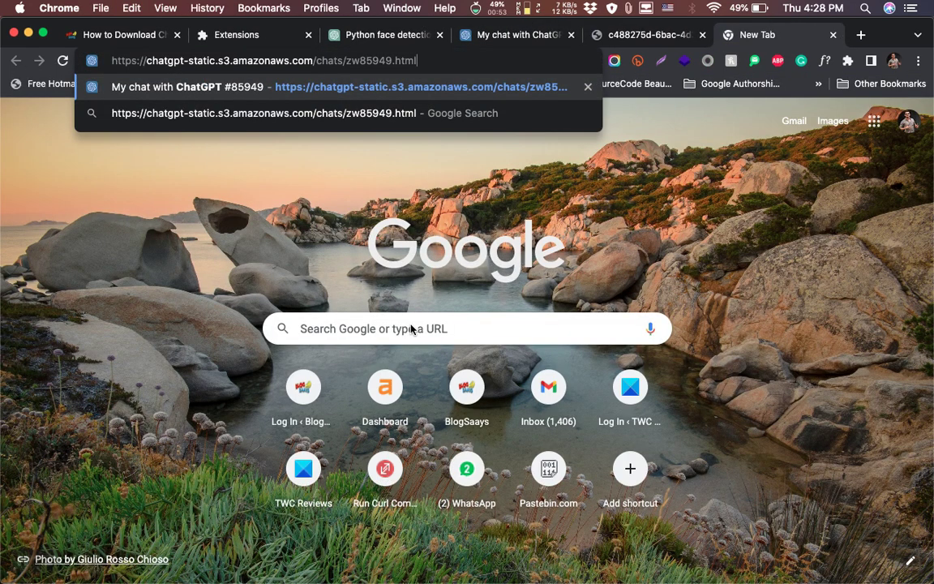
pyautogui.press('Return')
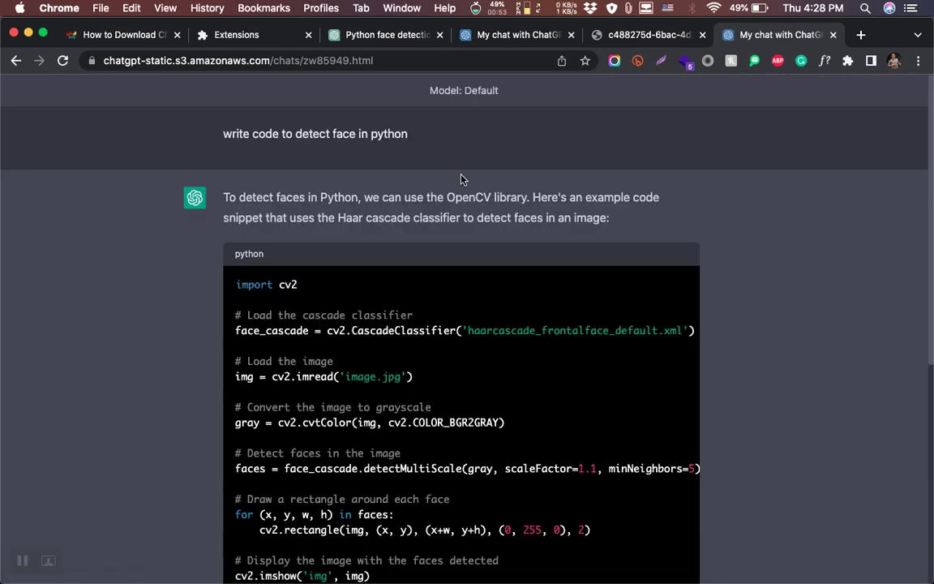
# - Examine the shared conversation page and its web address, comparing the page with the generated PNG image
pyautogui.scroll(-4, 460, 180)
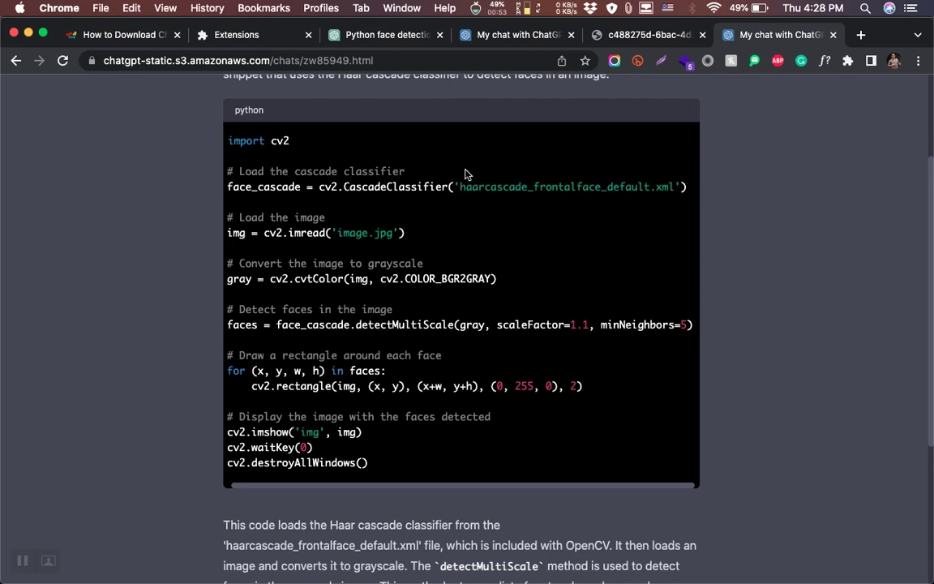
pyautogui.scroll(-5, 576, 342)
pyautogui.scroll(8, 573, 334)
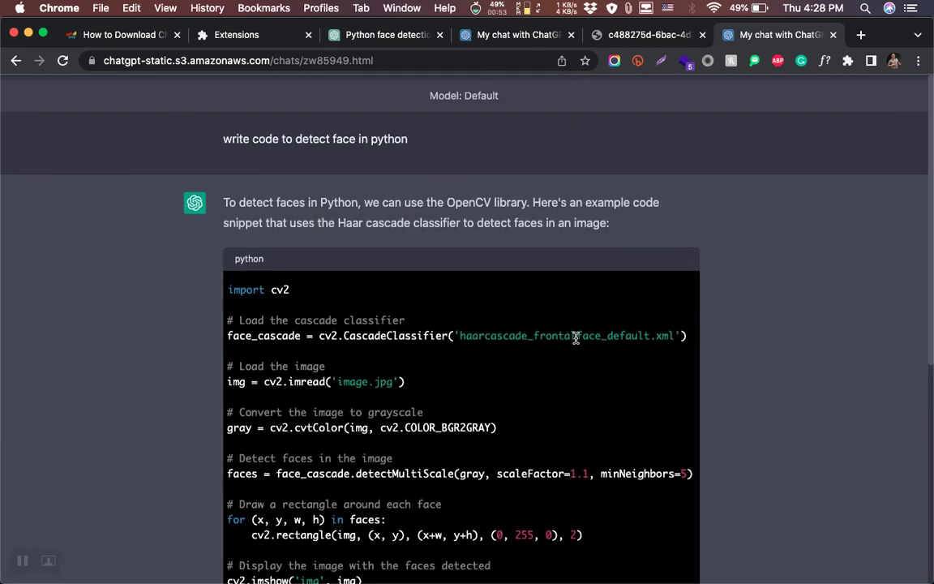
pyautogui.scroll(-3, 435, 349)
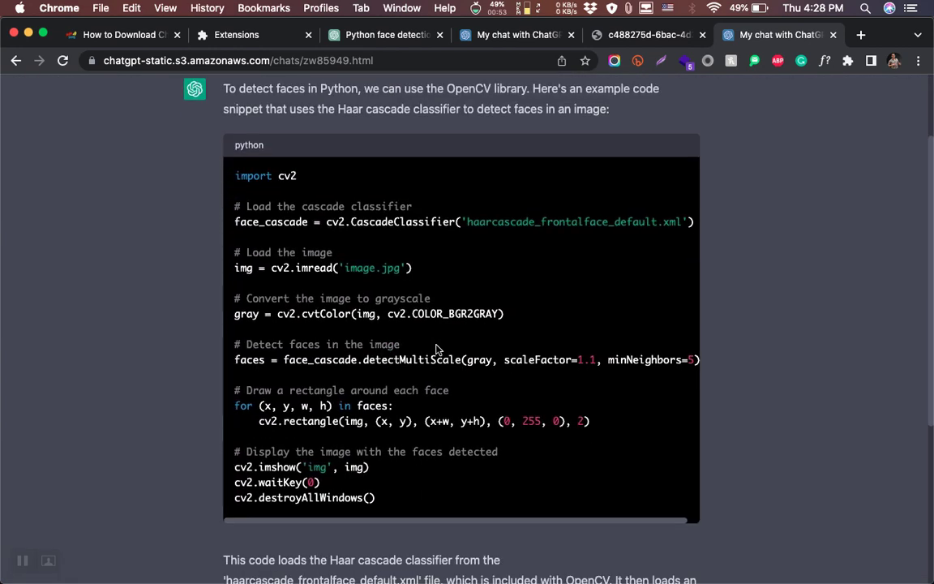
pyautogui.click(636, 38)
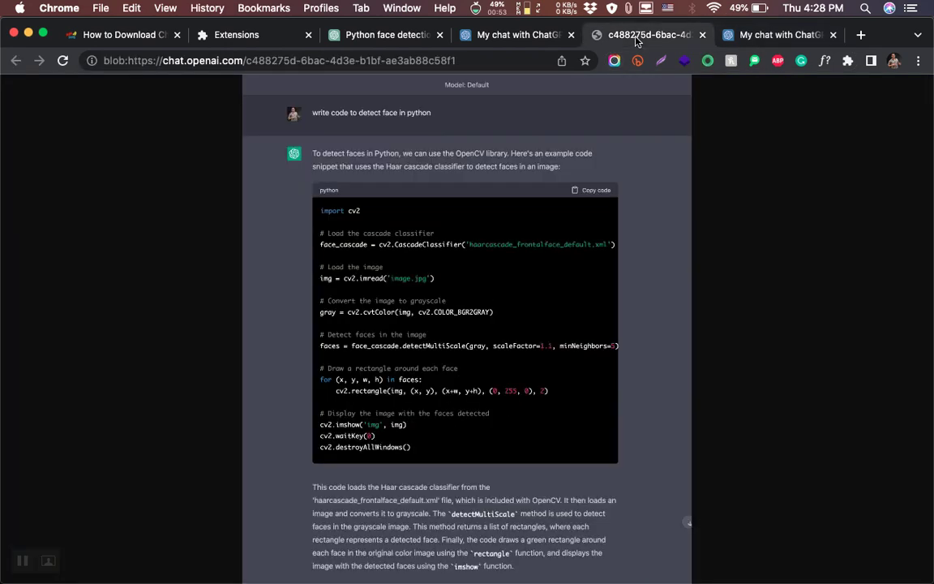
pyautogui.click(754, 32)
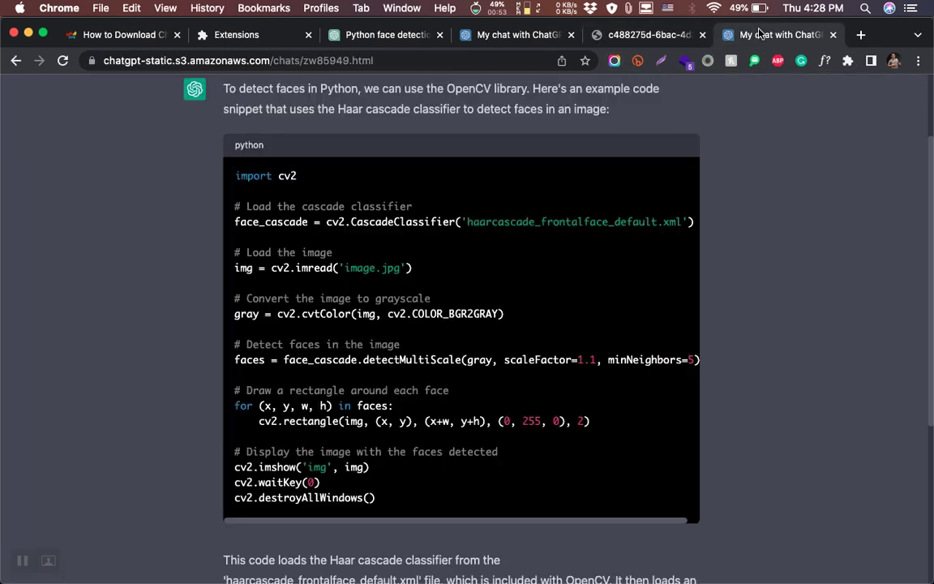
pyautogui.click(163, 55)
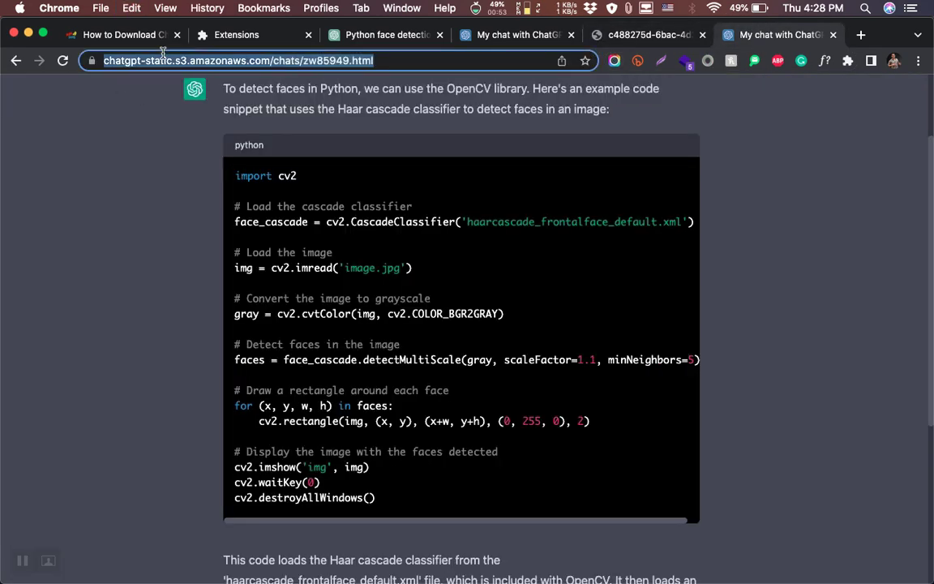
pyautogui.press('Return')
pyautogui.click(189, 62)
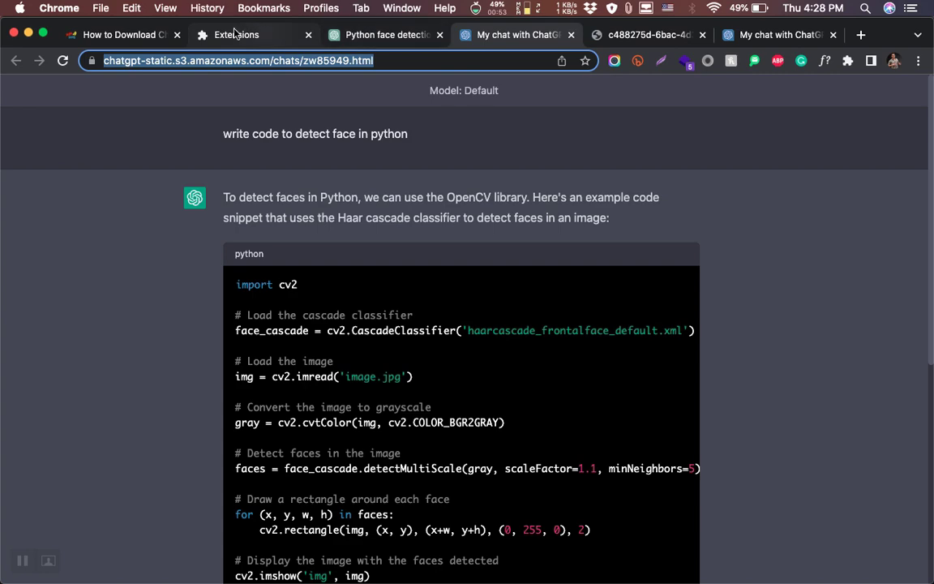
# - Return to the ChatGPT conversation and look over its answer and Python code
pyautogui.click(119, 37)
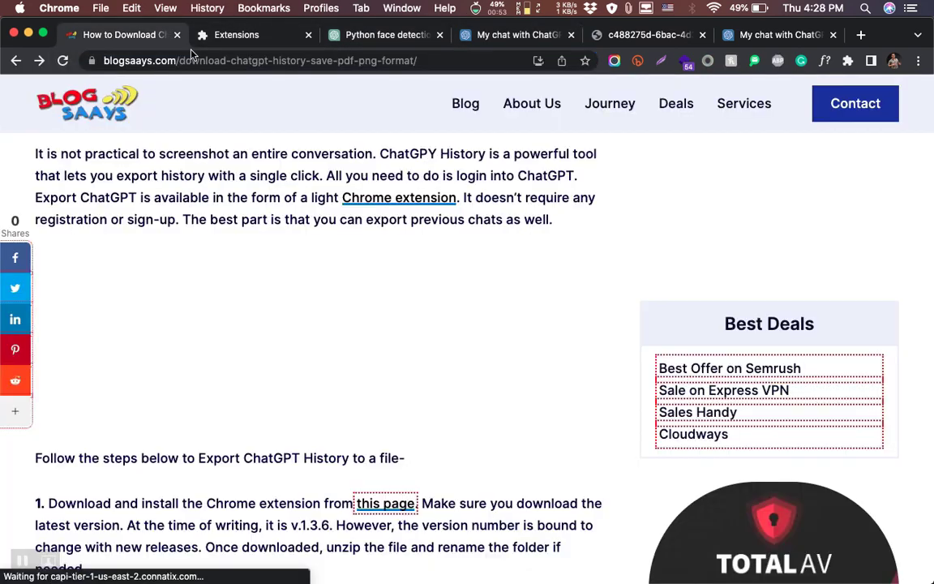
pyautogui.click(386, 37)
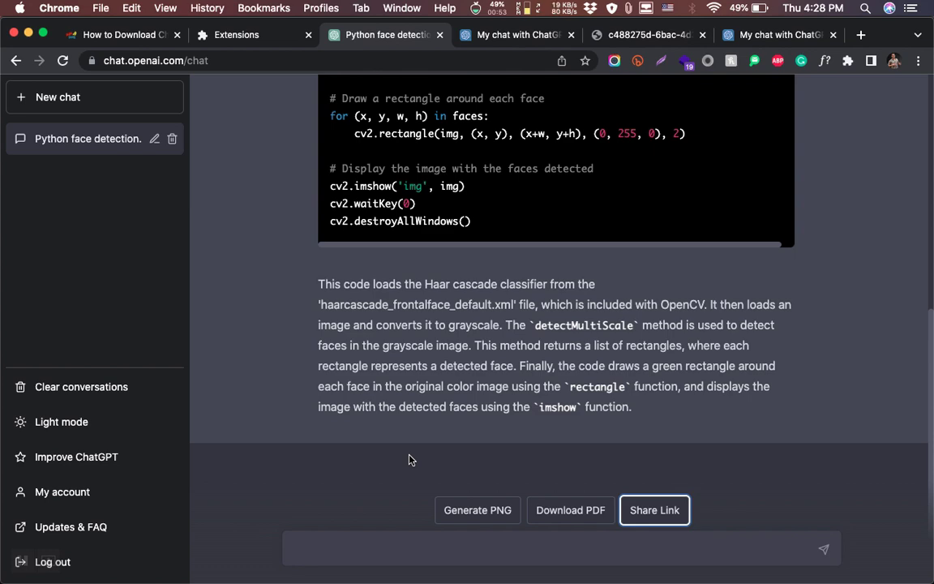
pyautogui.scroll(8, 410, 460)
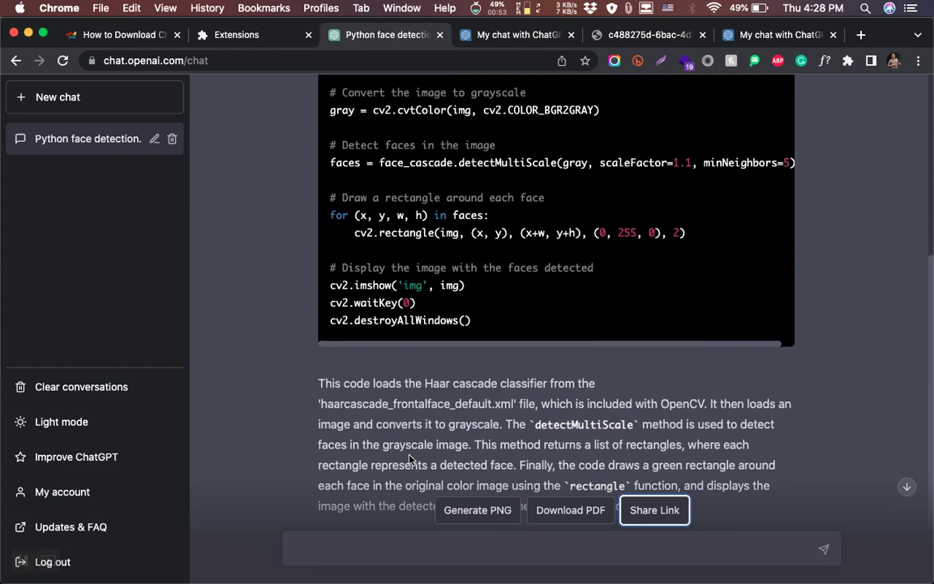
pyautogui.scroll(2, 409, 460)
pyautogui.scroll(-2, 410, 459)
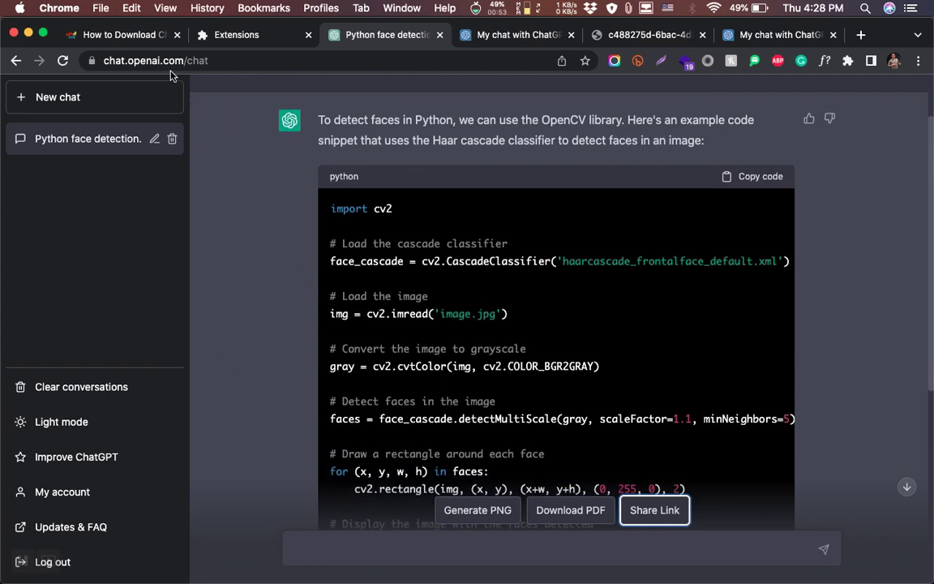
# - Review the BlogSaays article's numbered steps for installing the extension and exporting chats, down to the FAQ
pyautogui.click(148, 39)
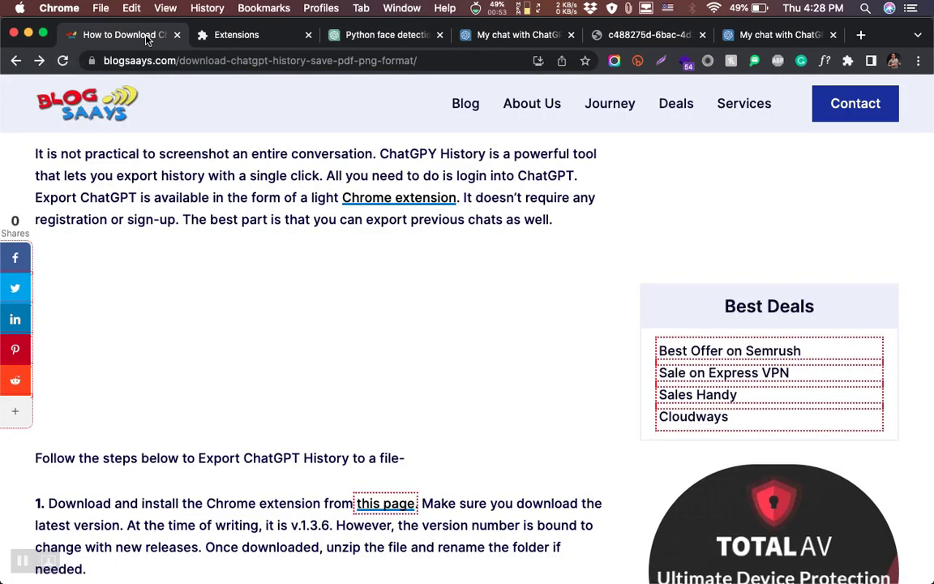
pyautogui.scroll(-5, 379, 331)
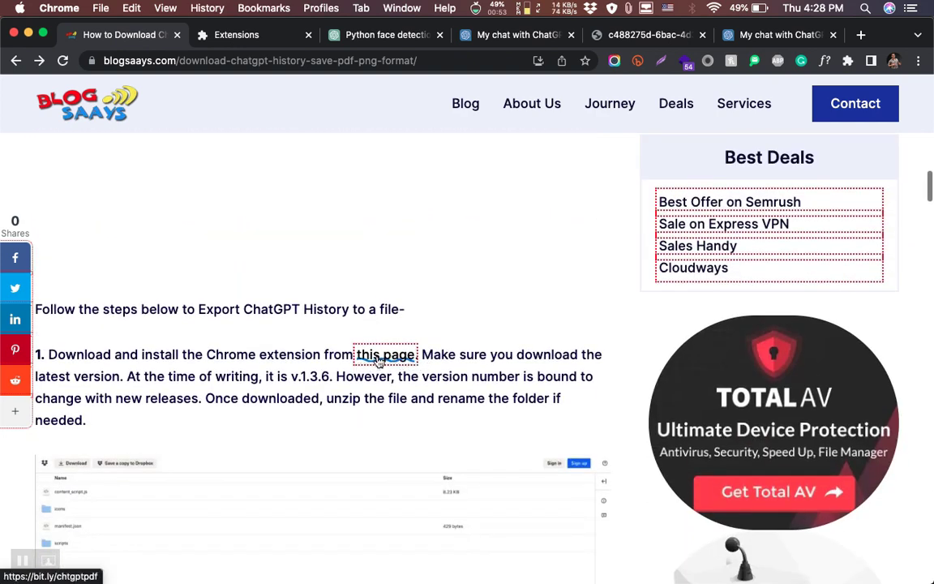
pyautogui.scroll(-2, 443, 354)
pyautogui.scroll(-20, 453, 354)
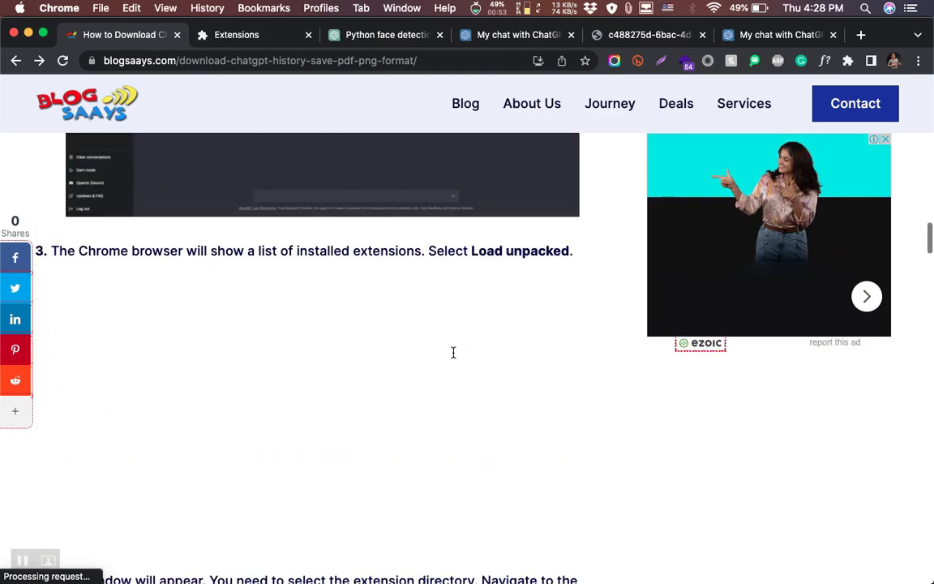
pyautogui.scroll(-10, 453, 357)
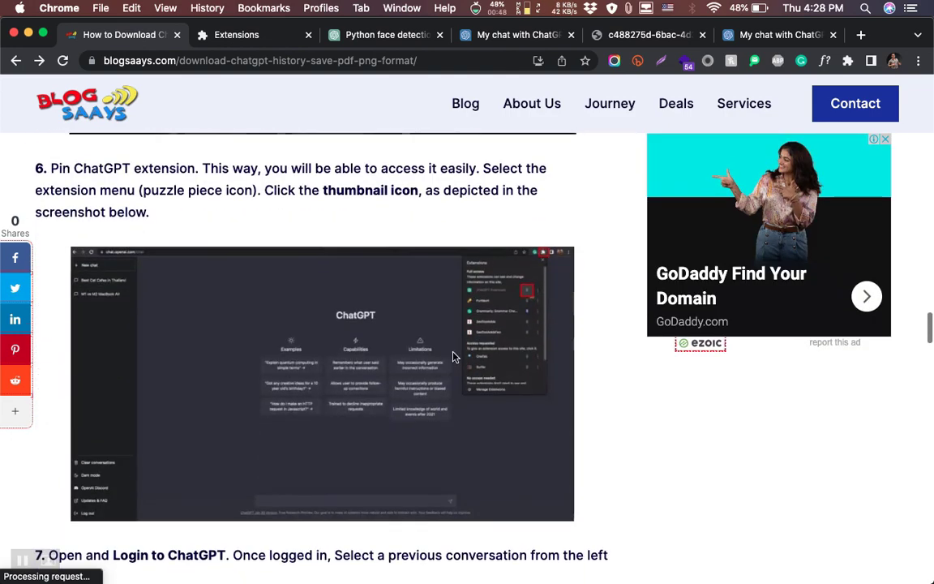
pyautogui.scroll(-10, 452, 357)
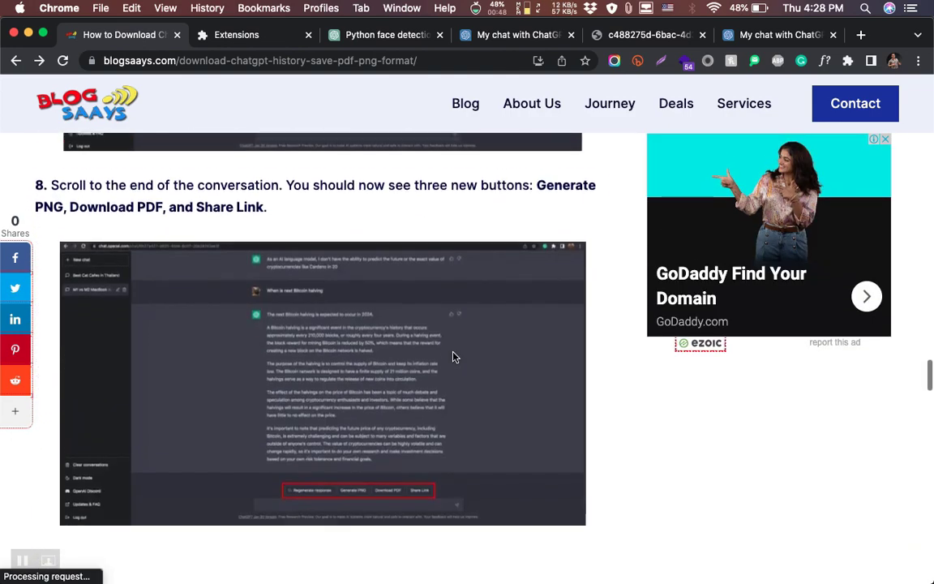
pyautogui.scroll(-7, 452, 357)
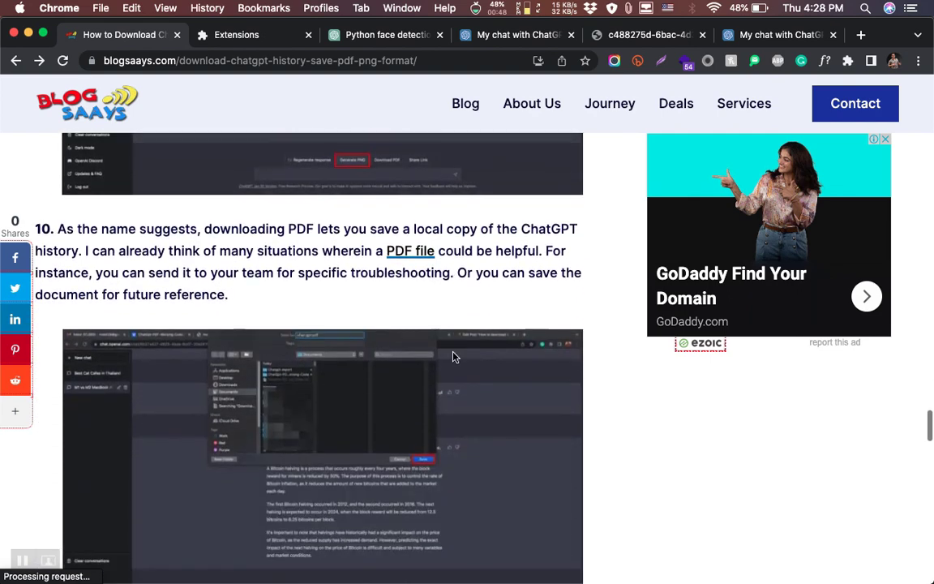
pyautogui.scroll(-2, 452, 357)
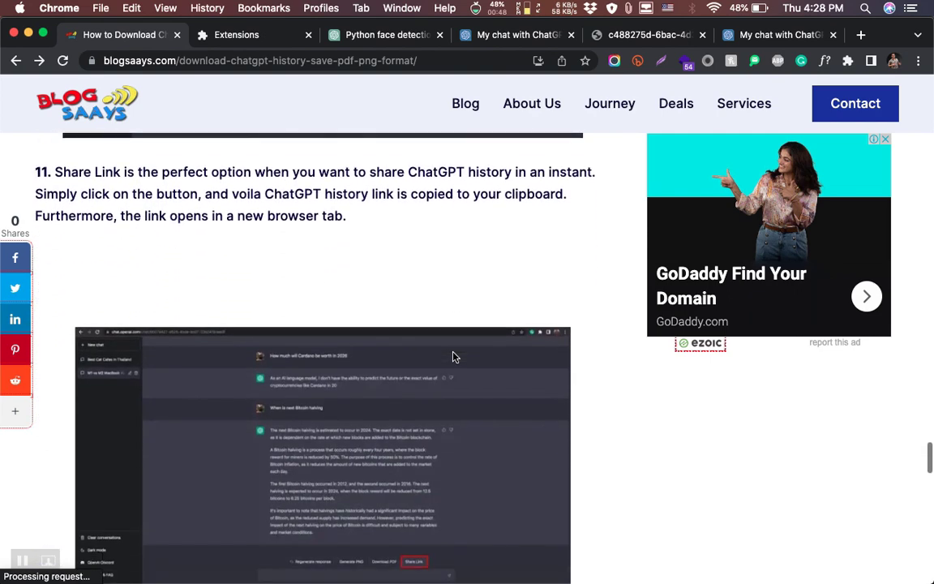
pyautogui.scroll(-2, 452, 357)
pyautogui.scroll(-4, 453, 357)
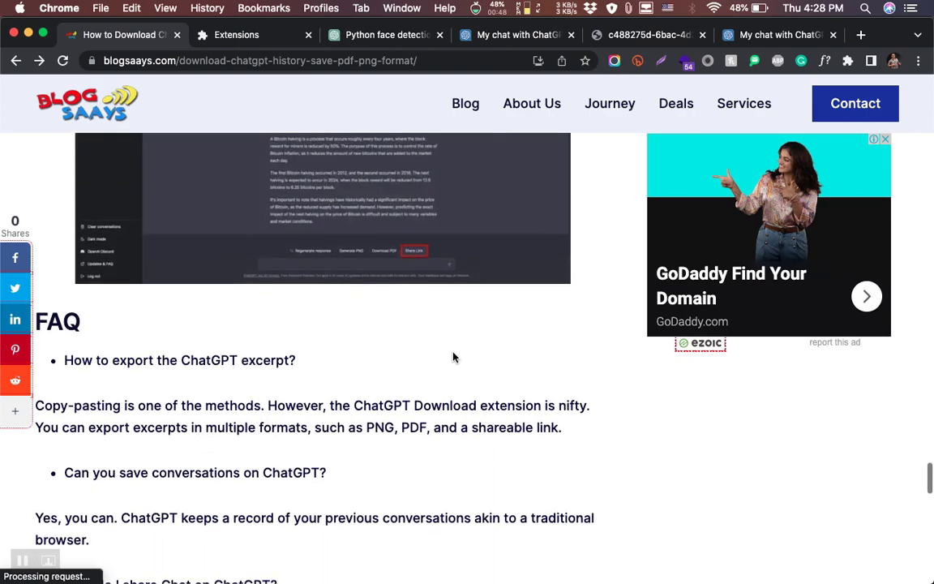